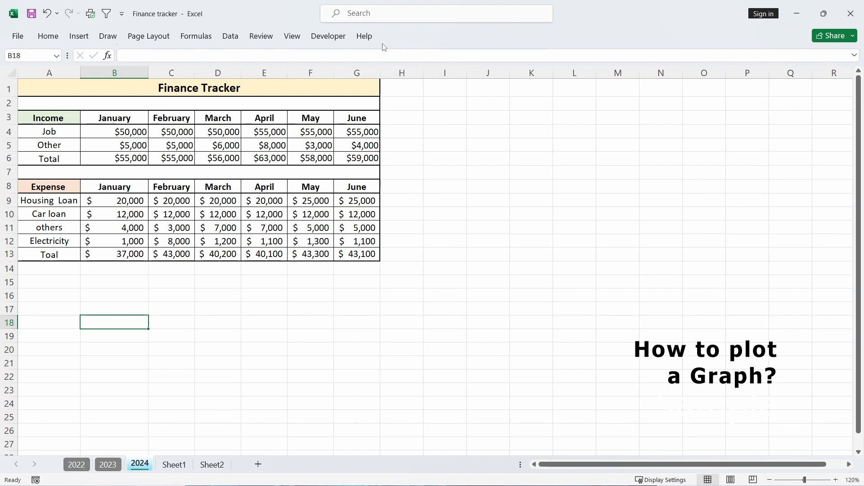
left_click(198, 309)
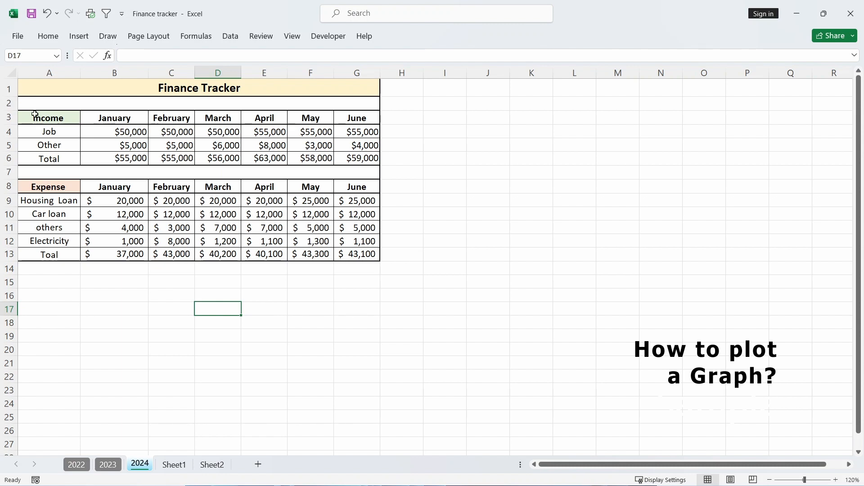
key("Left")
key("Left")
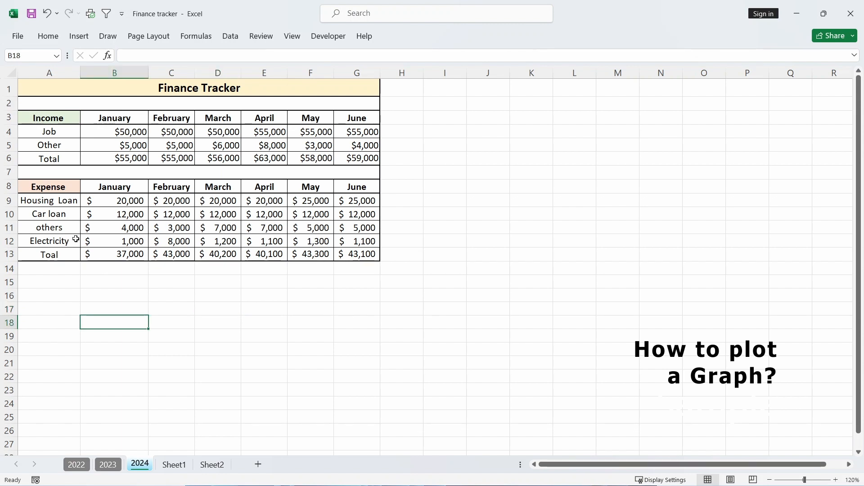
- Insert a 2-D clustered column chart from the expense categories and their January amounts (A8:B12)
left_click(55, 187)
left_click_drag(54, 186, 106, 237)
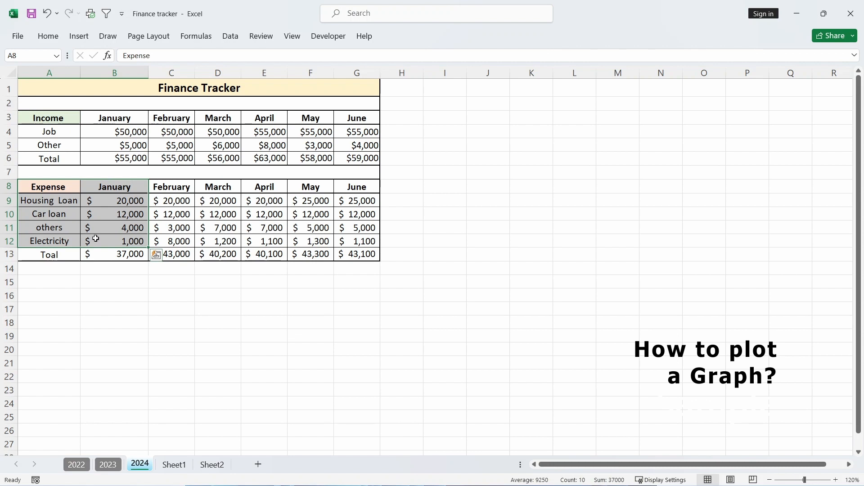
left_click(87, 38)
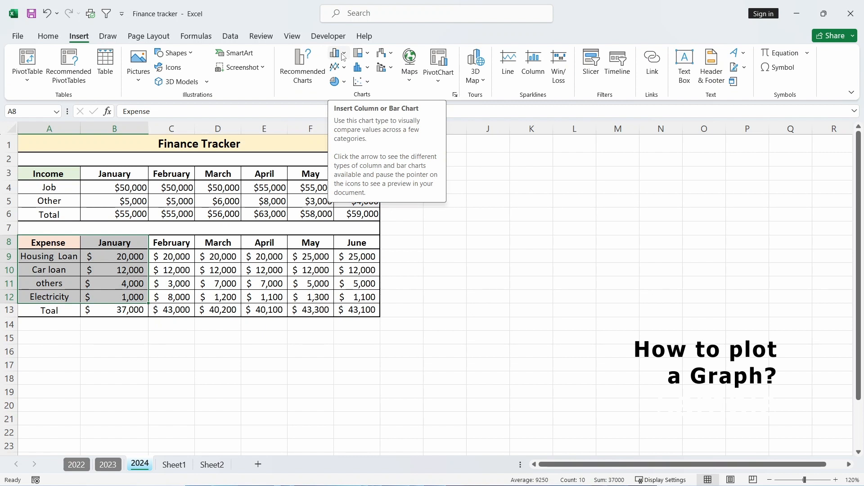
left_click(345, 54)
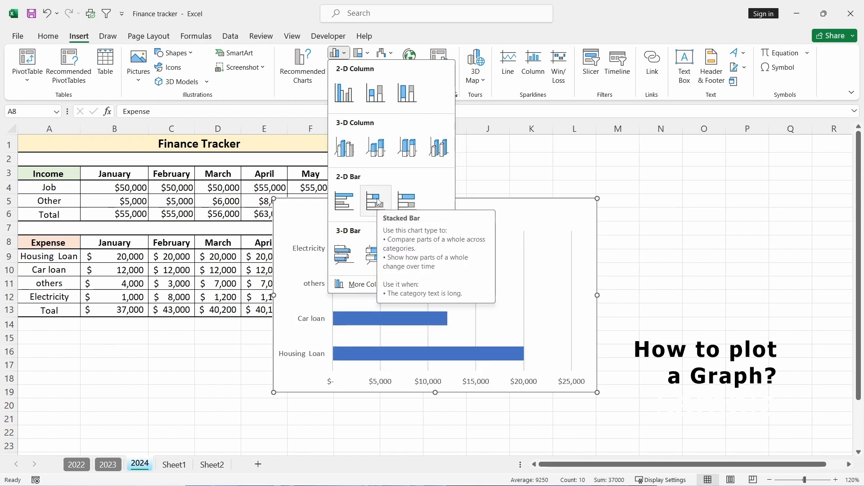
left_click(348, 102)
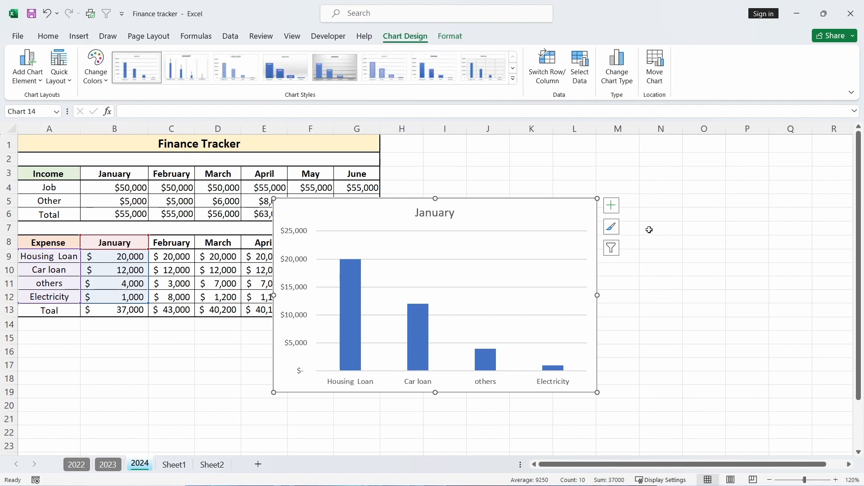
- Move the January chart to the empty cells beside the tables and make it slightly smaller
left_click_drag(385, 211, 509, 198)
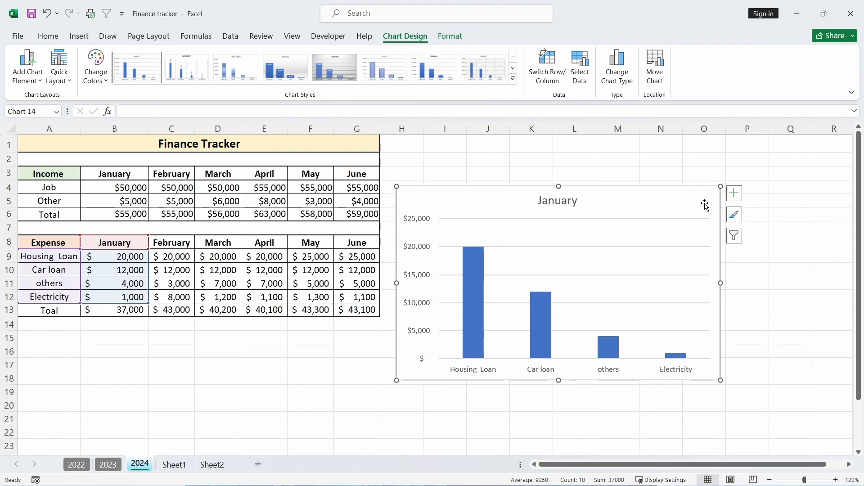
left_click_drag(720, 186, 673, 189)
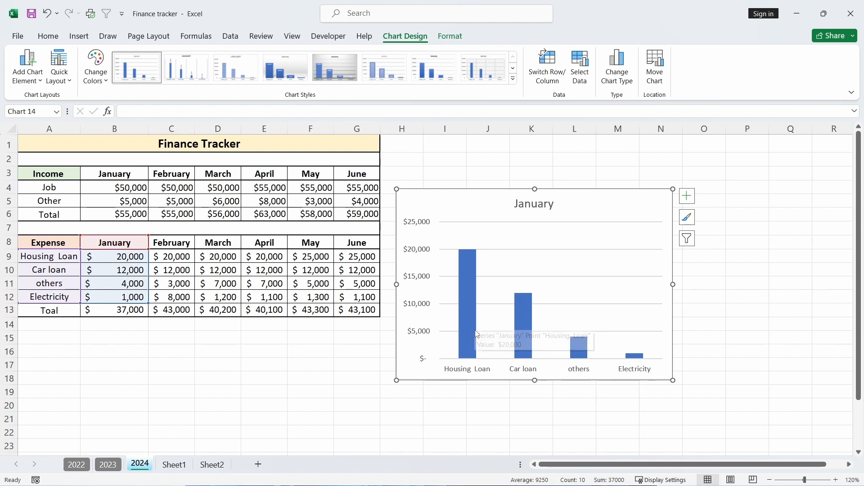
mouse_move(475, 330)
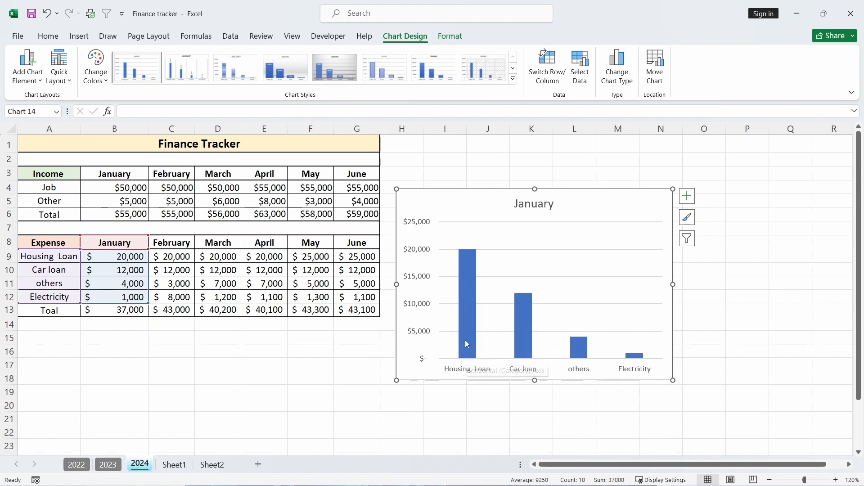
mouse_move(468, 260)
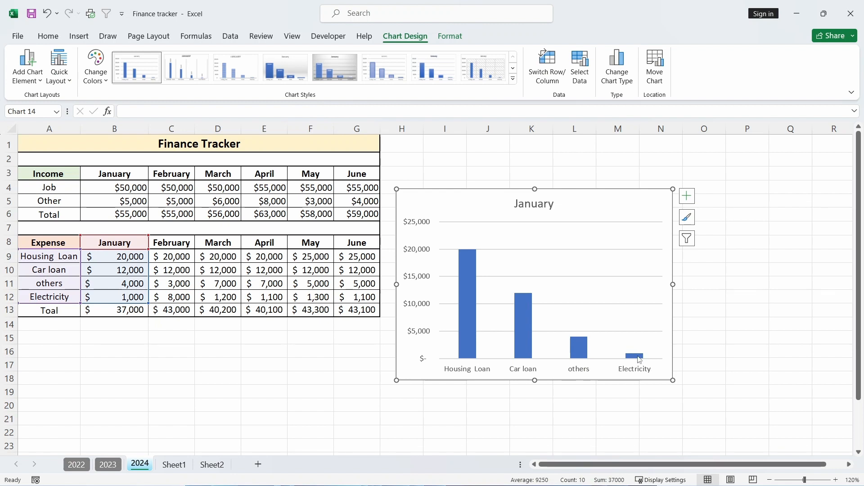
mouse_move(638, 359)
- Change the text colour of the chart title to dark red
left_click(451, 37)
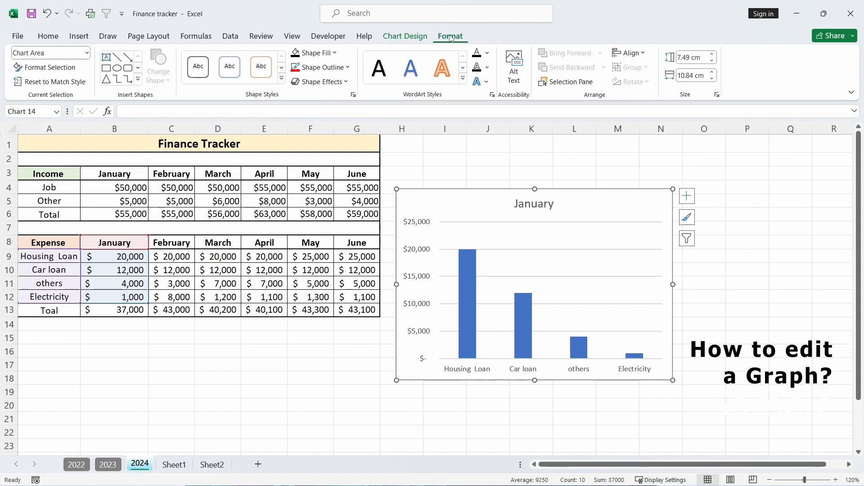
left_click(87, 54)
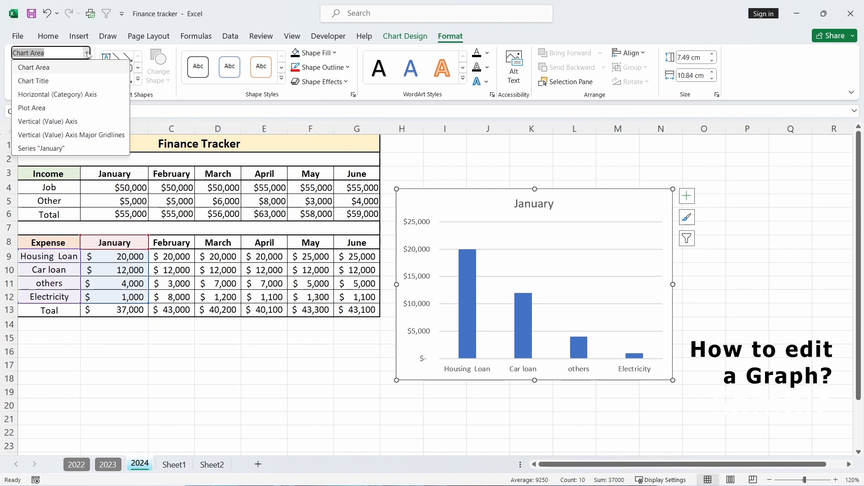
left_click(55, 82)
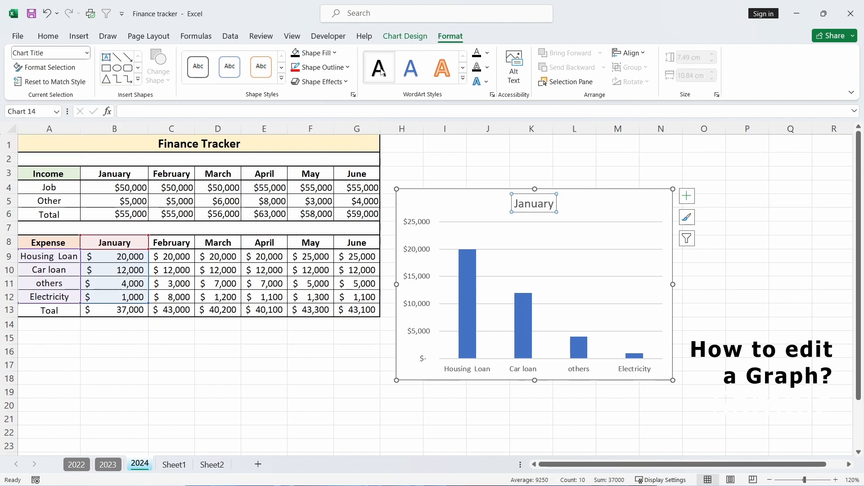
left_click(487, 54)
left_click(485, 175)
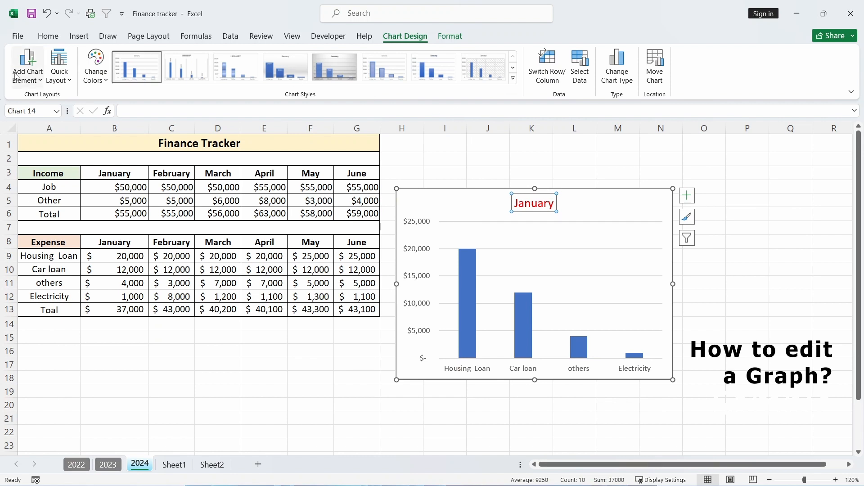
- Add data labels to the January columns using the Outside End placement
left_click(41, 81)
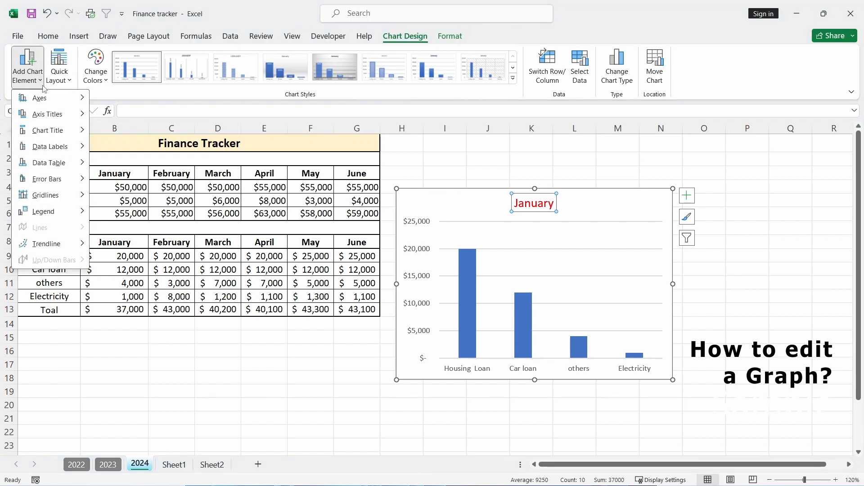
mouse_move(69, 100)
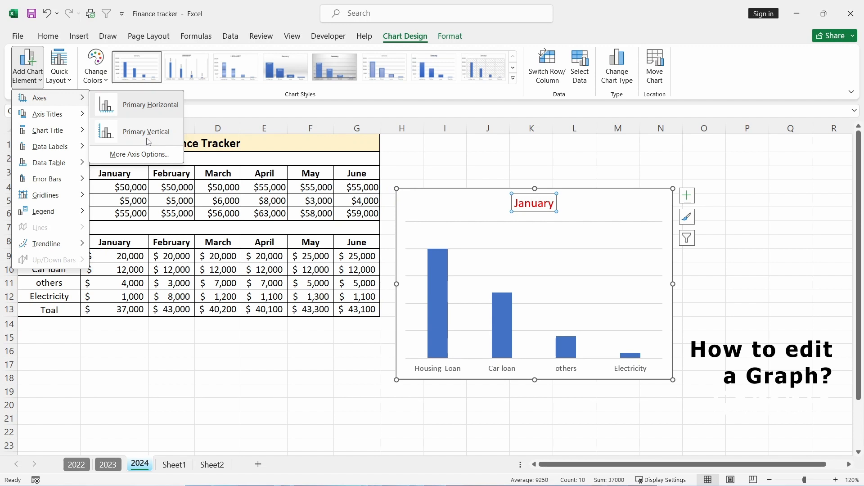
mouse_move(75, 117)
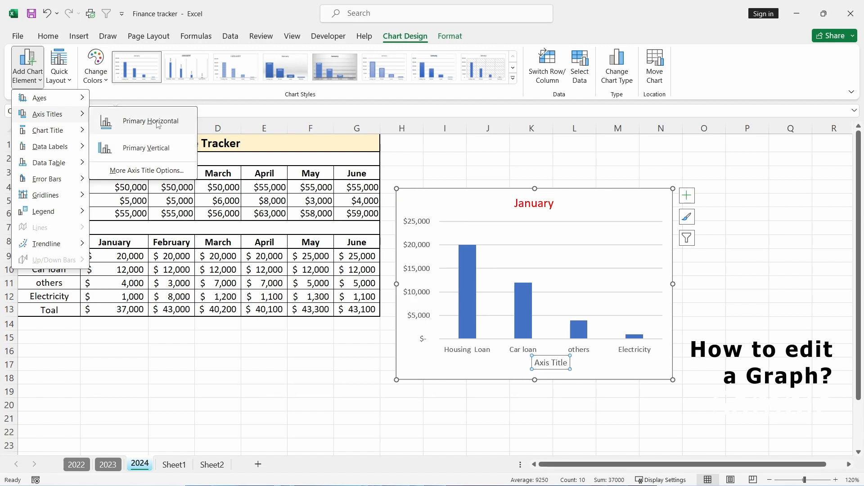
mouse_move(53, 138)
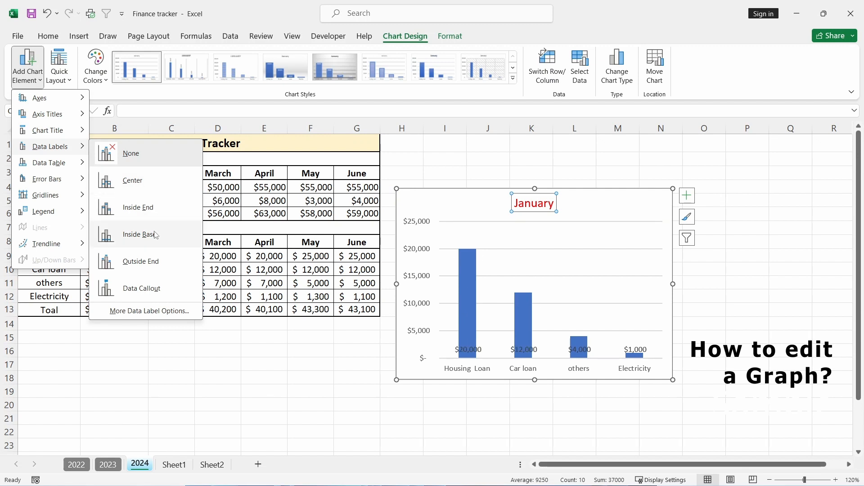
left_click(159, 272)
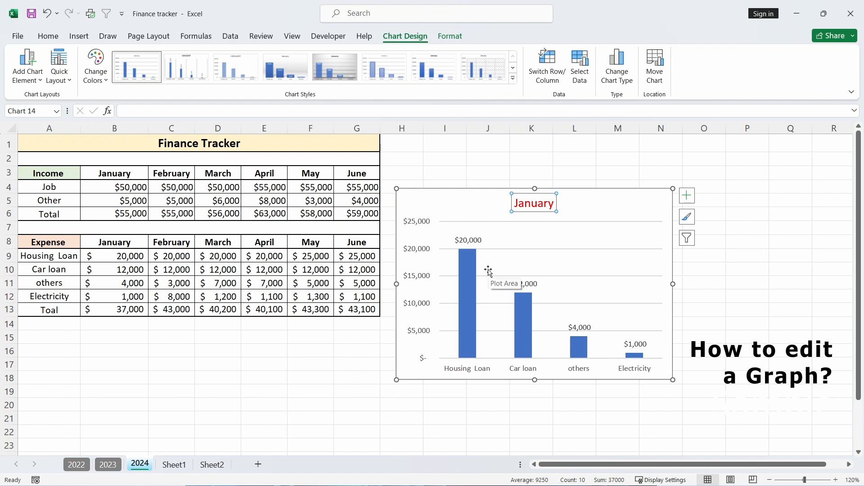
- Preview the data table and legend options on the January chart without applying any
left_click(38, 81)
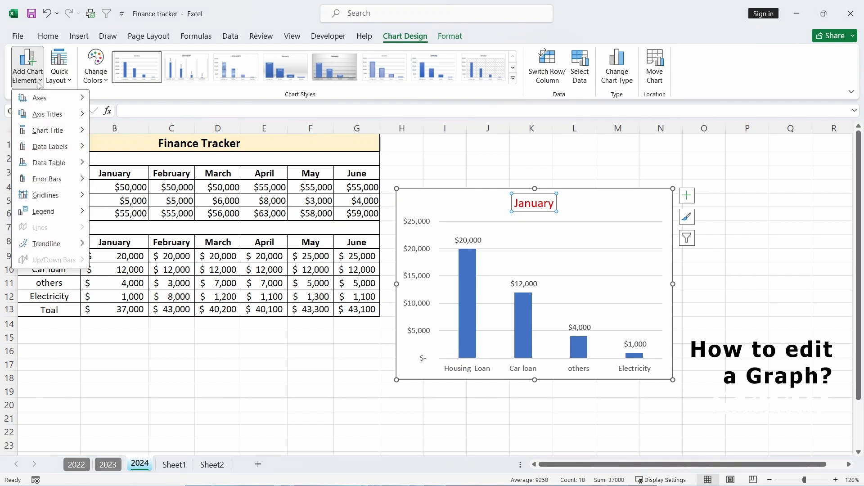
mouse_move(46, 168)
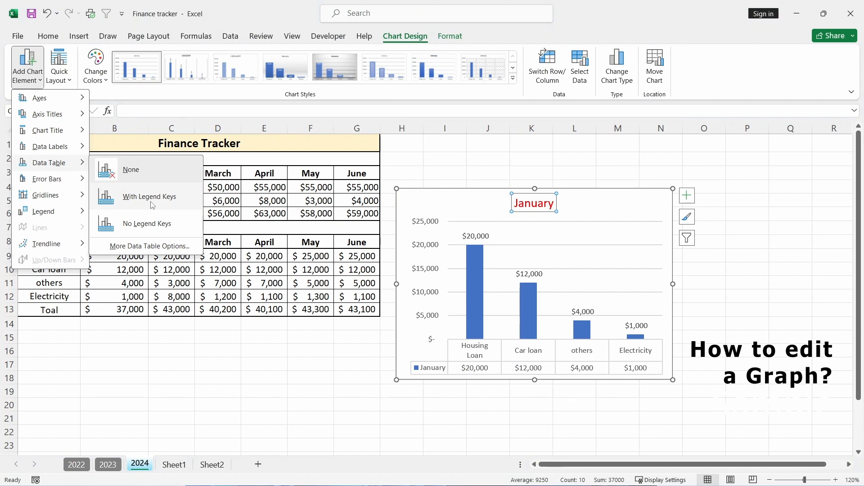
mouse_move(72, 216)
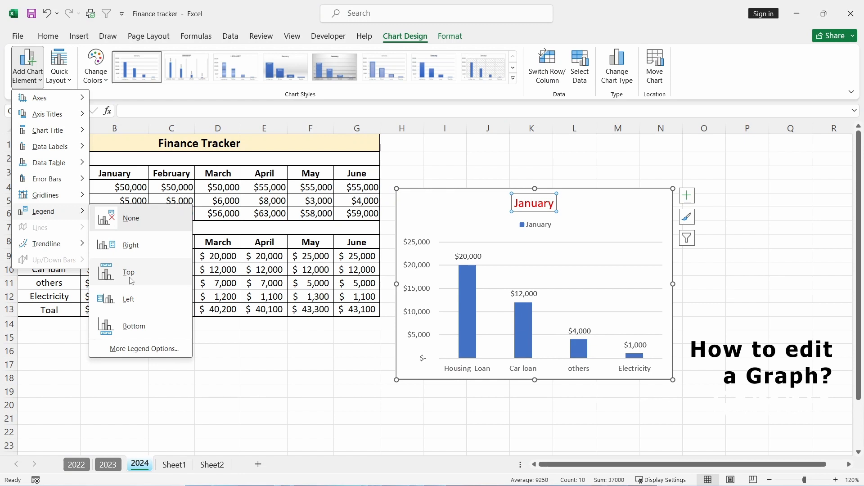
key("Escape")
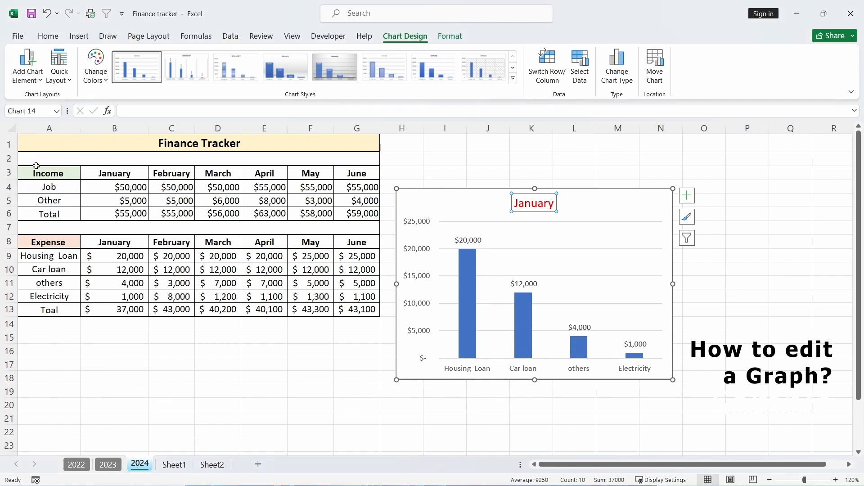
- Look through the quick layouts and preview the available chart styles without applying any
left_click(72, 81)
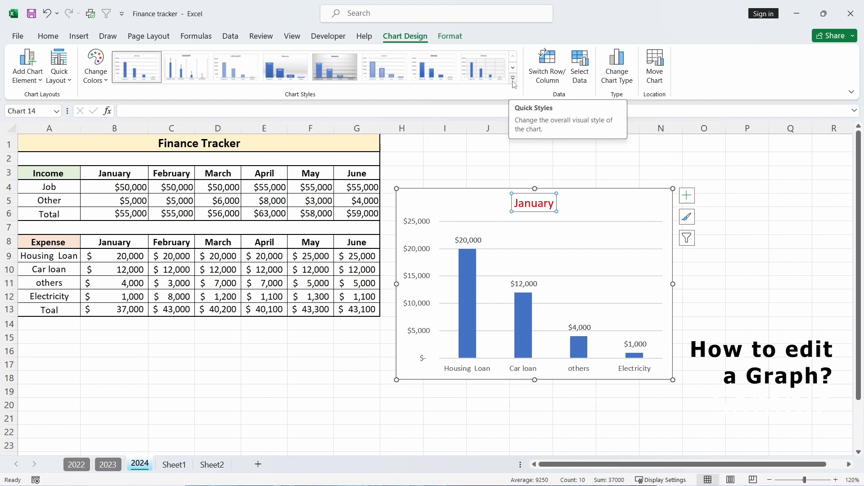
left_click(513, 79)
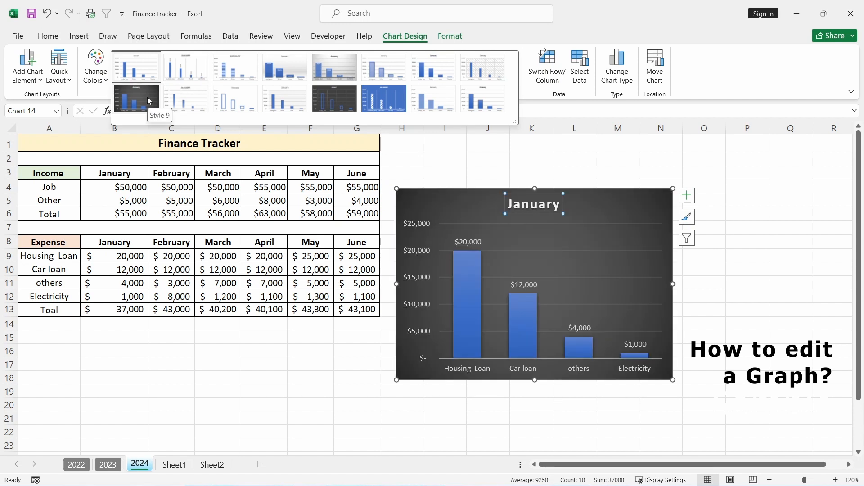
left_click(530, 97)
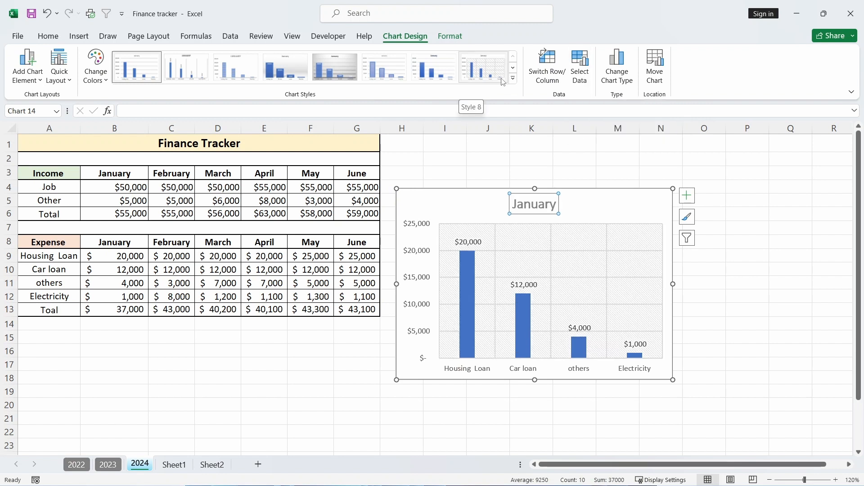
- Extend the chart's source data to cover the expenses from January through June and apply chart Style 2
left_click(446, 203)
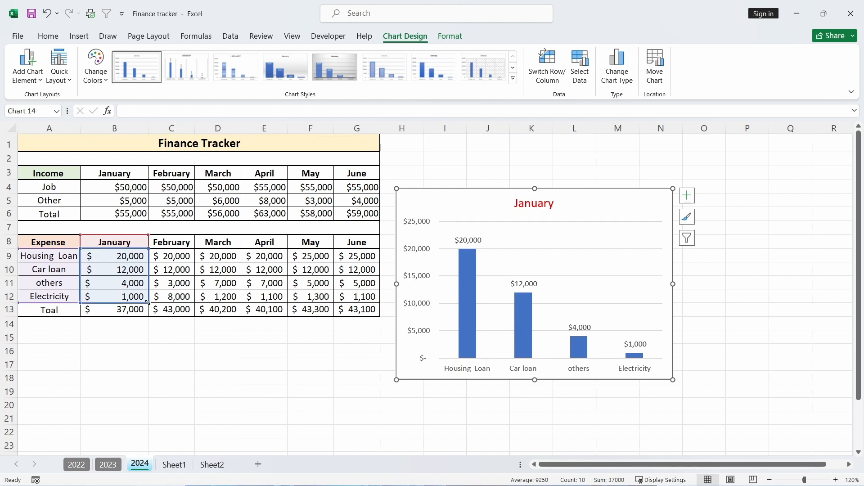
left_click_drag(147, 302, 380, 304)
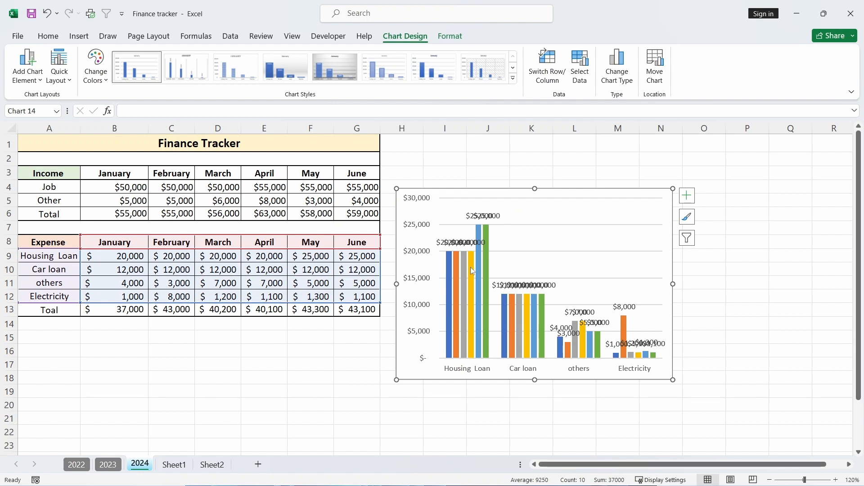
left_click(498, 244)
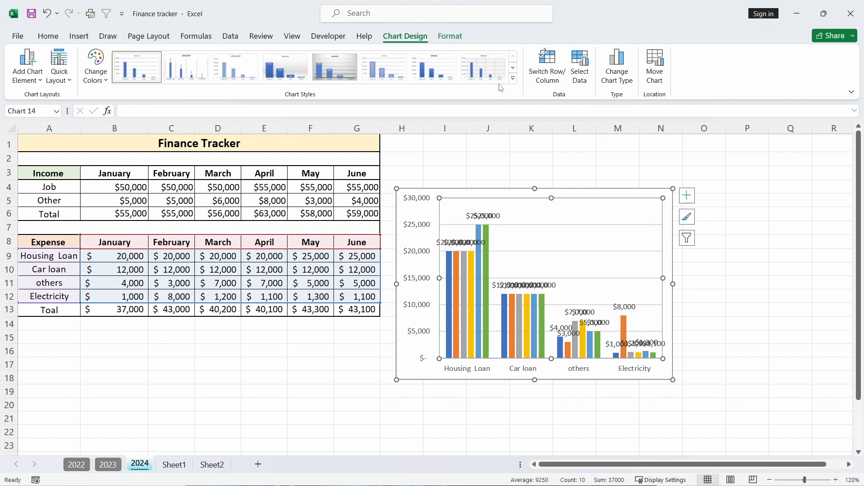
left_click(513, 78)
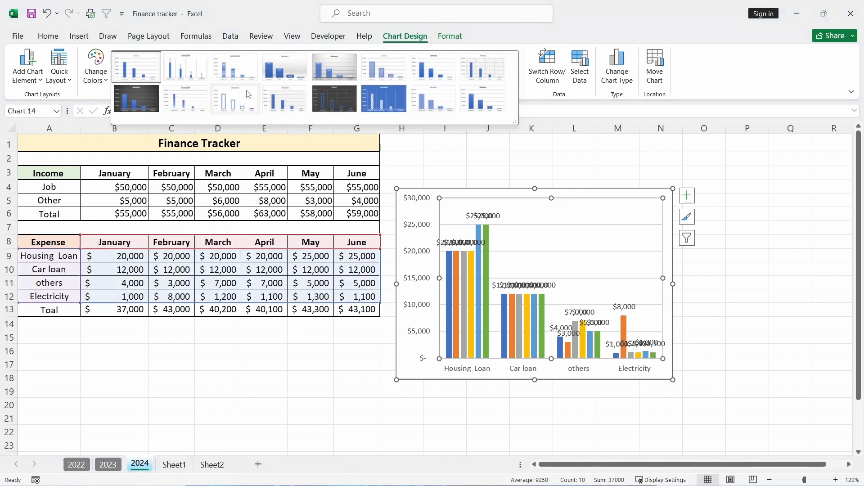
left_click(188, 68)
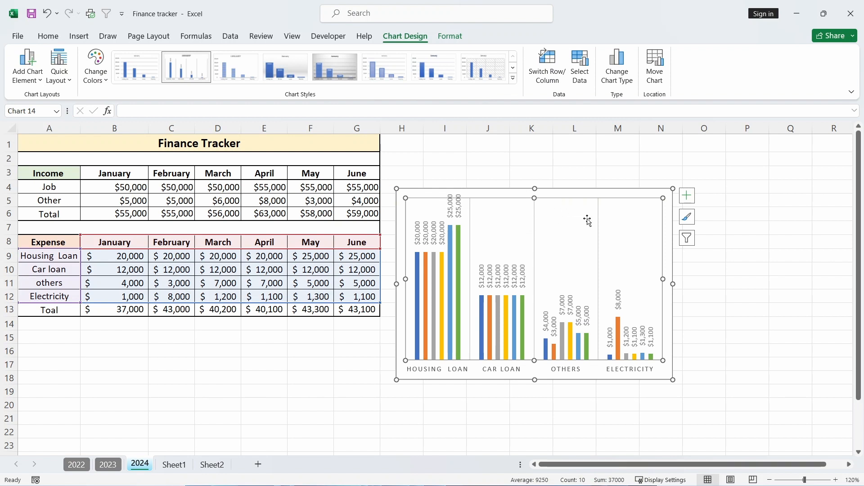
- Shrink the chart slightly and add a chart title above its columns
left_click_drag(673, 379, 664, 371)
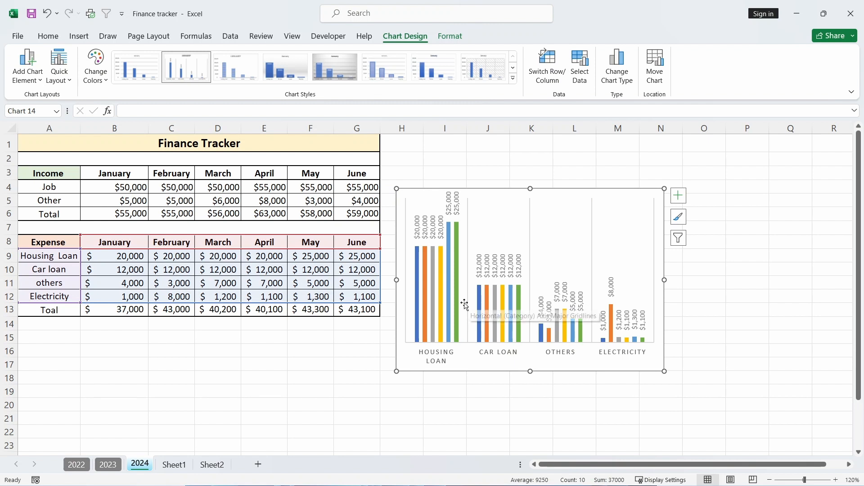
mouse_move(458, 310)
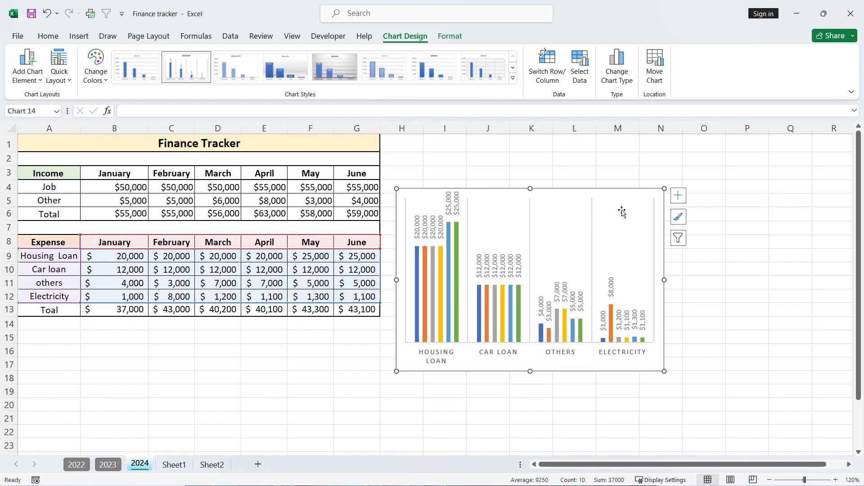
left_click(678, 200)
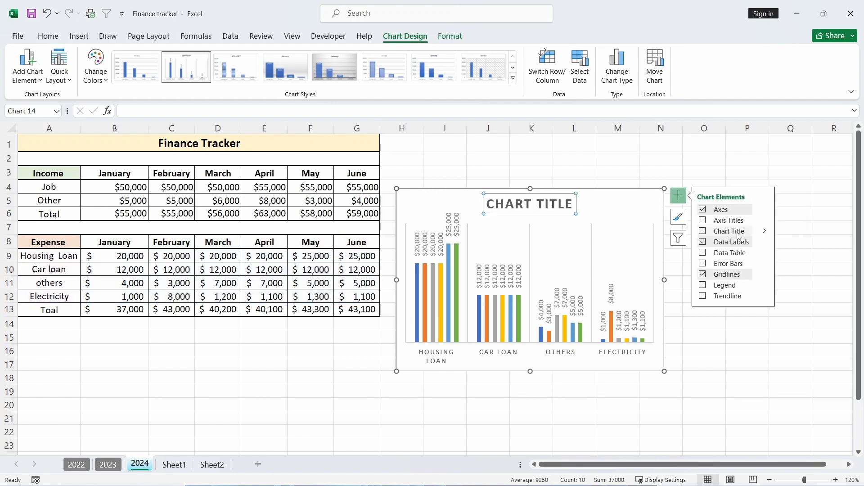
left_click(704, 232)
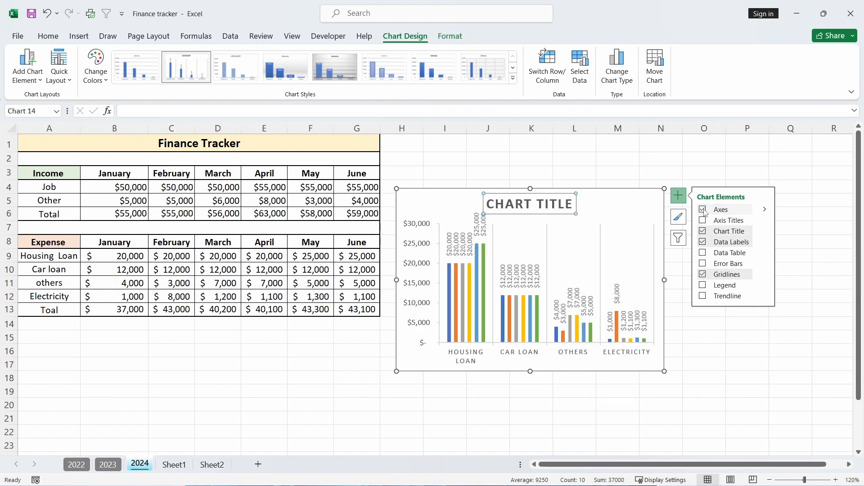
- Add a legend to the January–June expense chart and place it below the columns
left_click(704, 213)
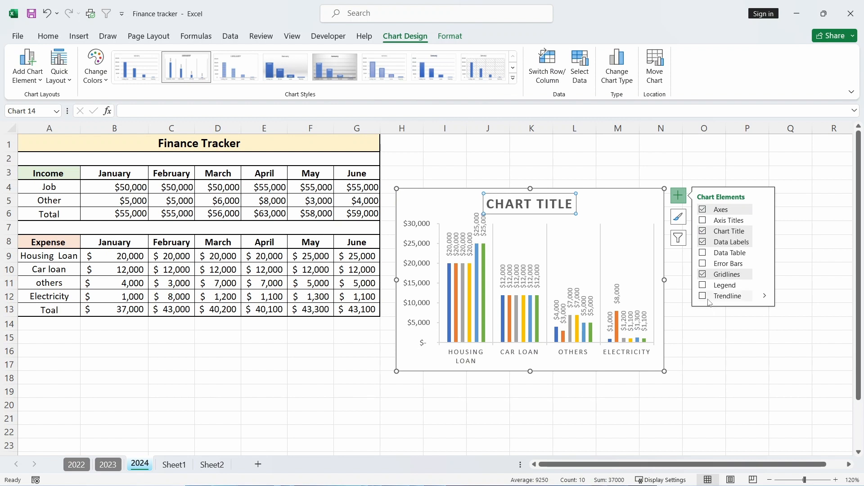
left_click(703, 286)
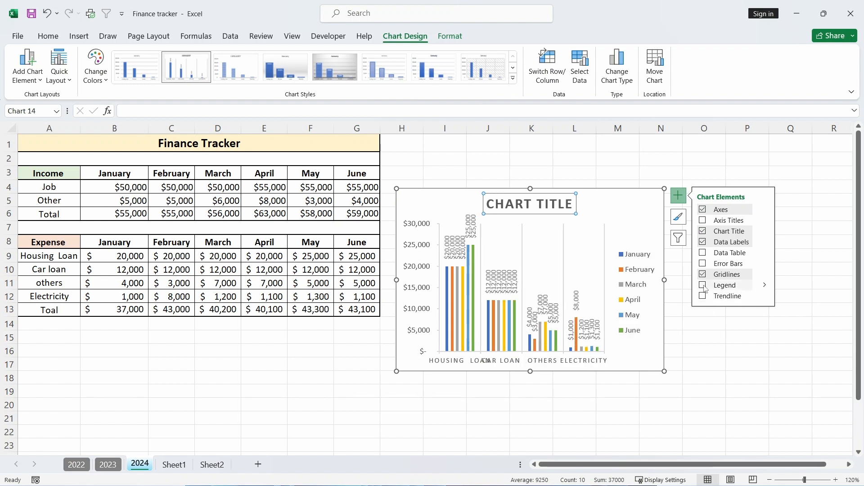
left_click(703, 338)
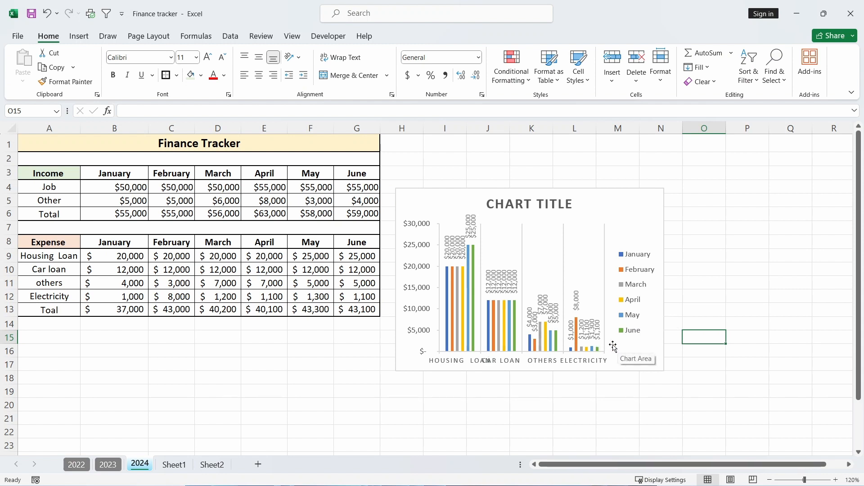
left_click(633, 225)
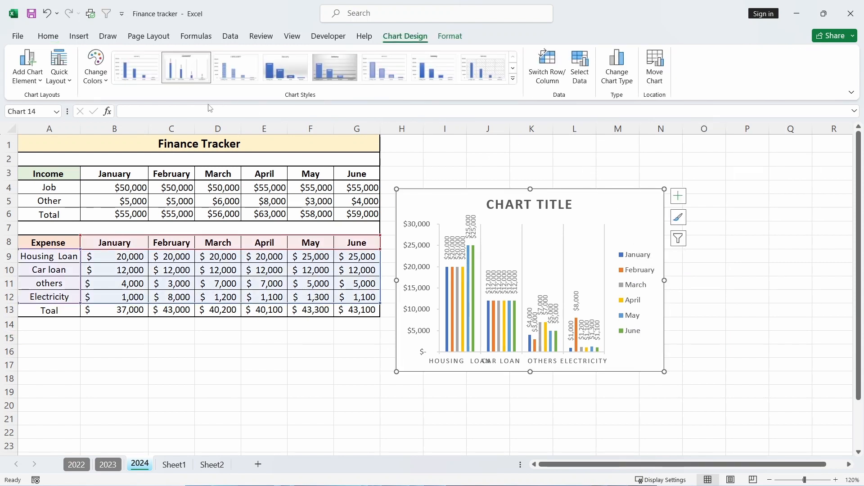
left_click(37, 81)
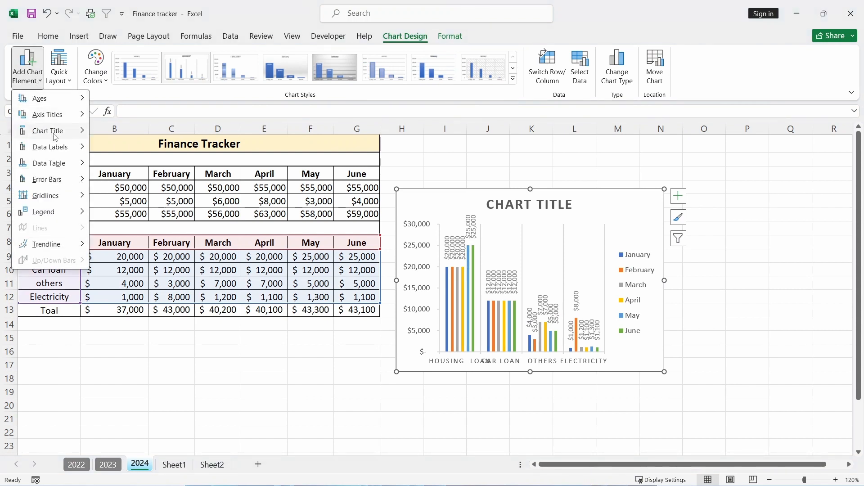
mouse_move(65, 213)
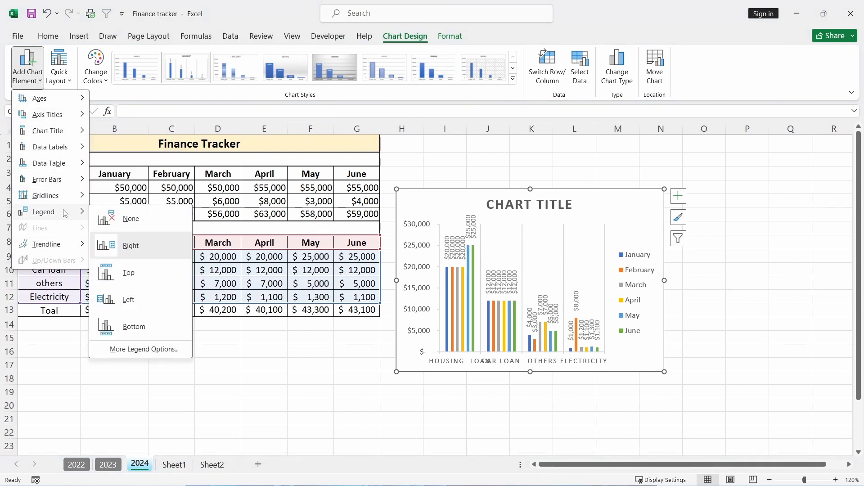
left_click(135, 331)
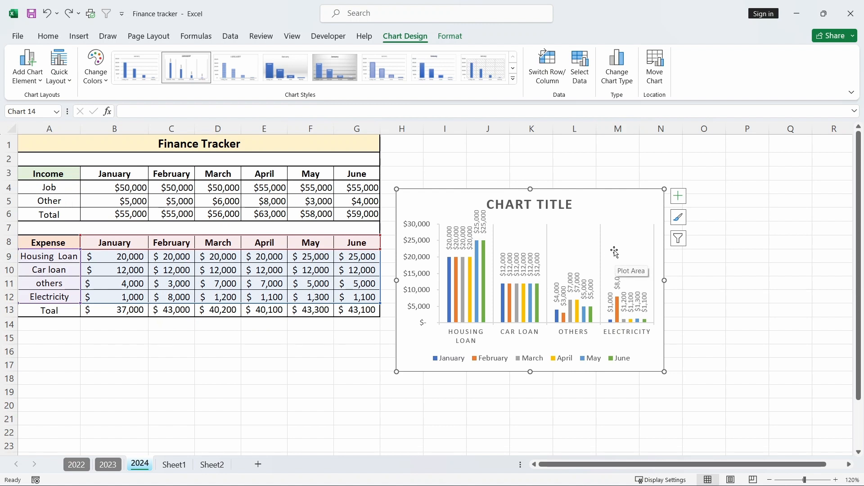
- Change the expense chart's type from clustered column to Line and copy the chart
left_click(627, 65)
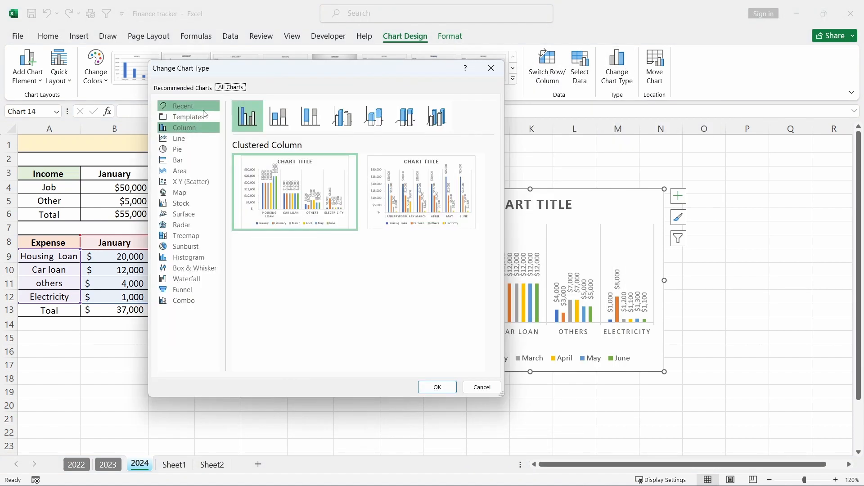
left_click(192, 140)
left_click(443, 386)
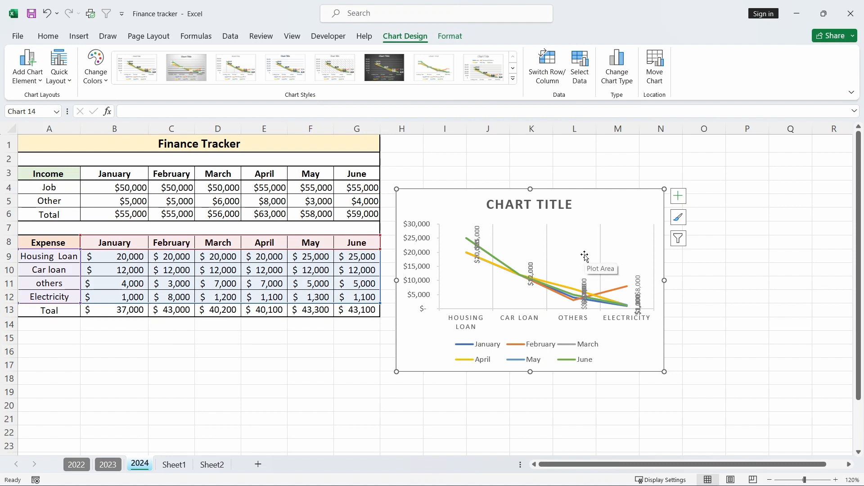
right_click(620, 201)
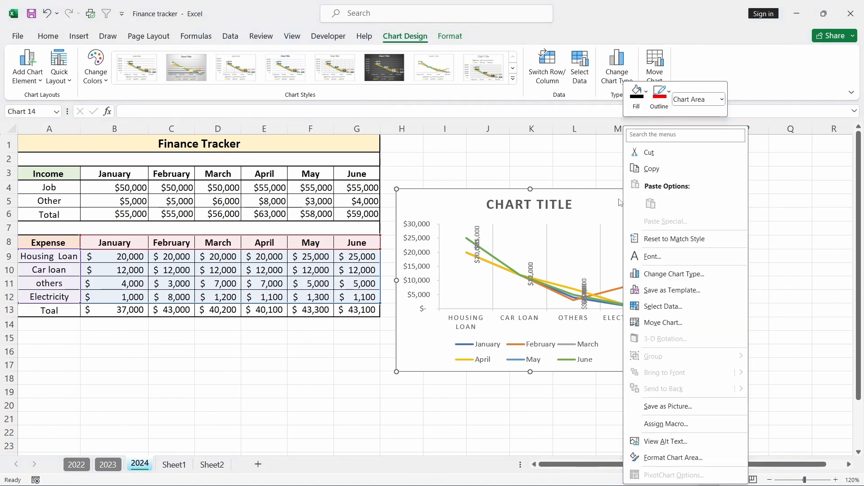
left_click(662, 173)
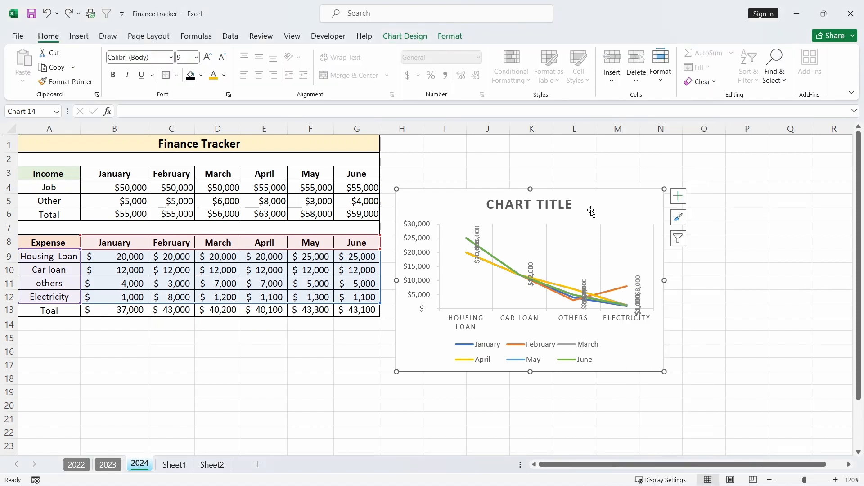
- Change June's Housing Loan expense to 2500, and restore it to 25000
left_click(353, 292)
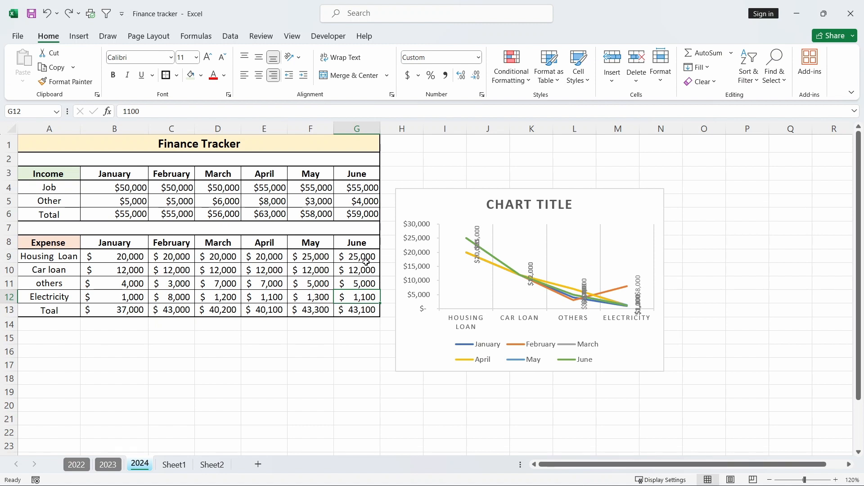
double_click(377, 253)
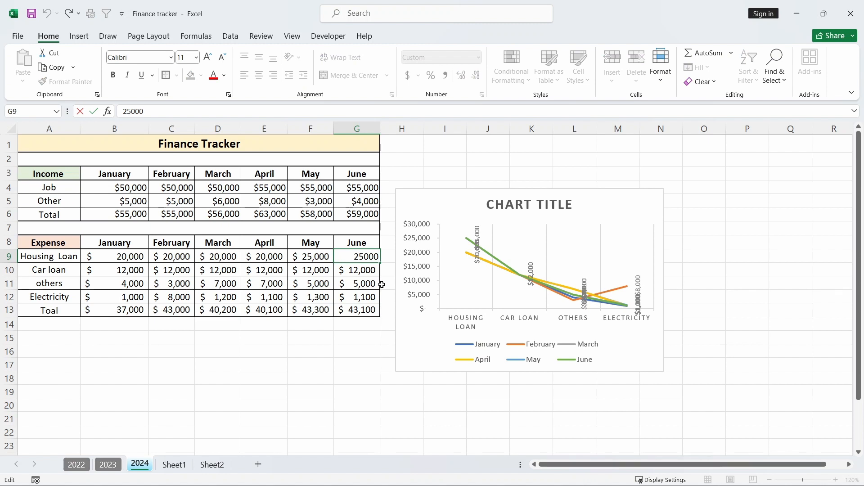
key("BackSpace")
key("Return")
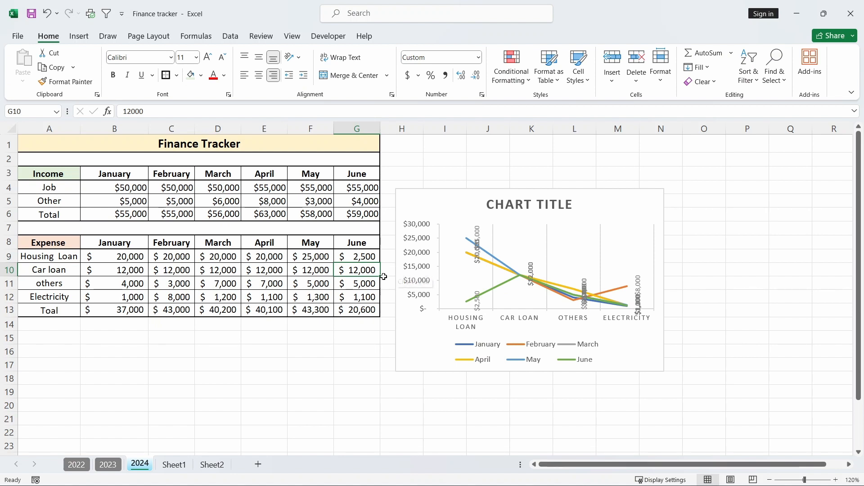
double_click(373, 256)
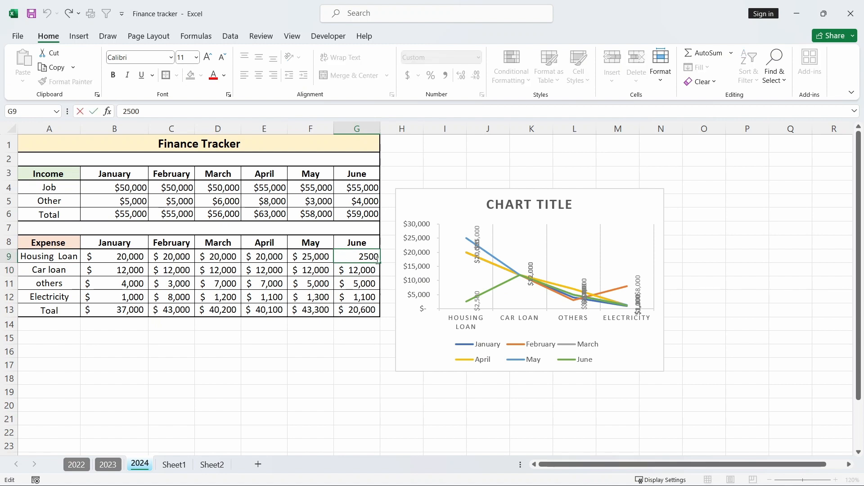
type("0")
key("Return")
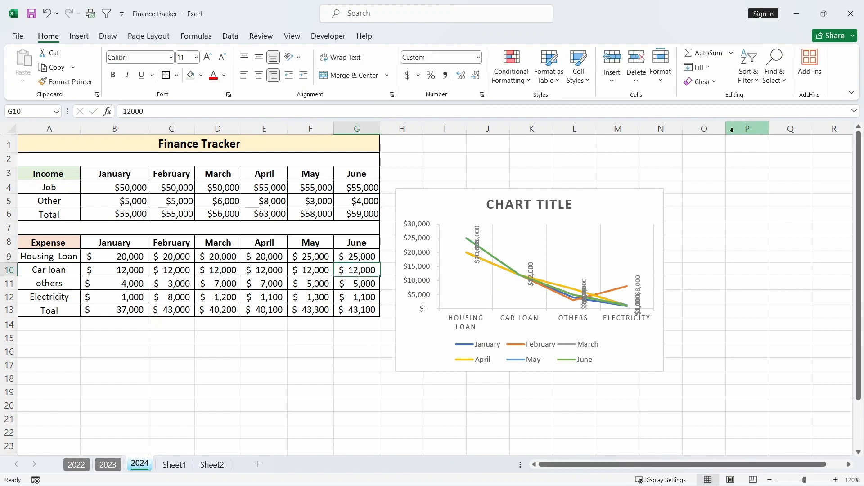
- Delete the line chart and insert a 2-D clustered column chart of the four January expenses, excluding the total row
left_click(637, 199)
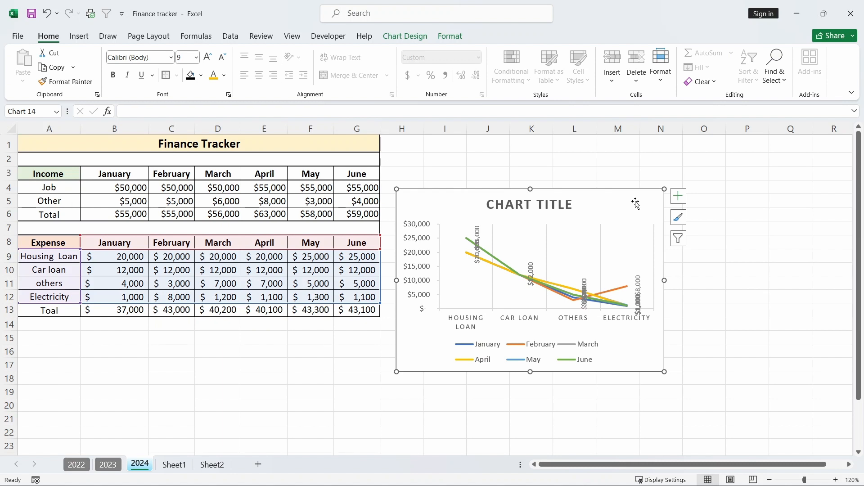
key("Delete")
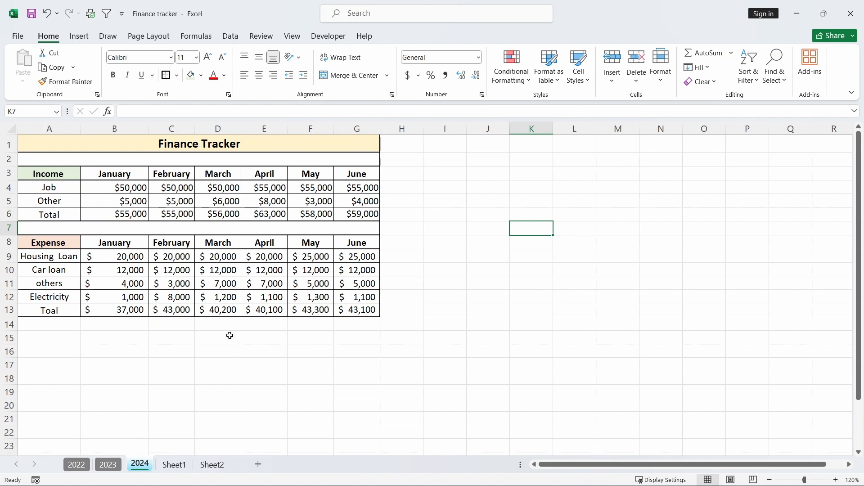
left_click_drag(61, 243, 125, 297)
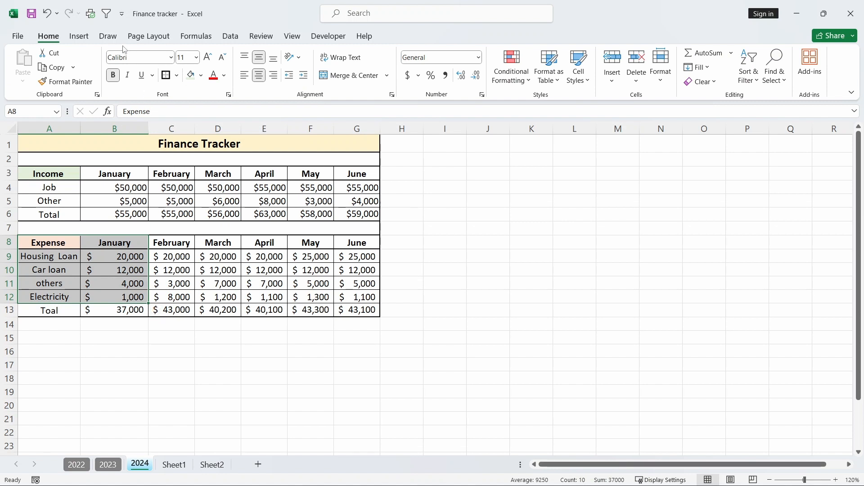
left_click(79, 36)
left_click(335, 53)
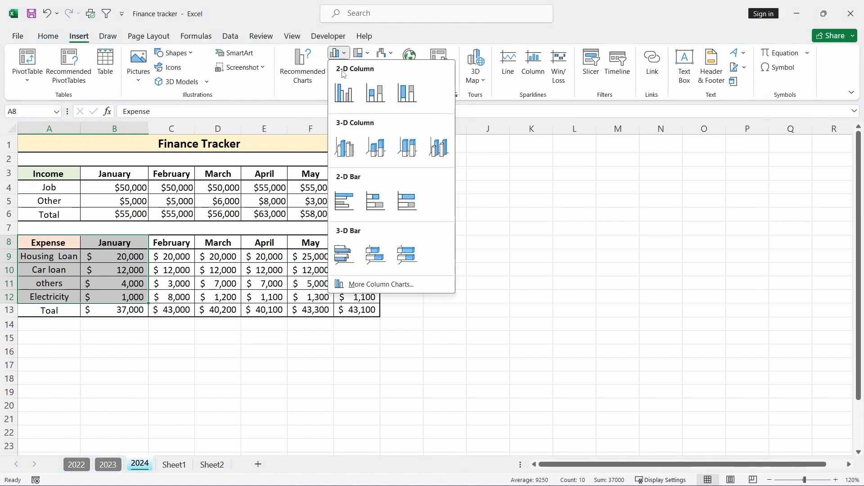
left_click(343, 92)
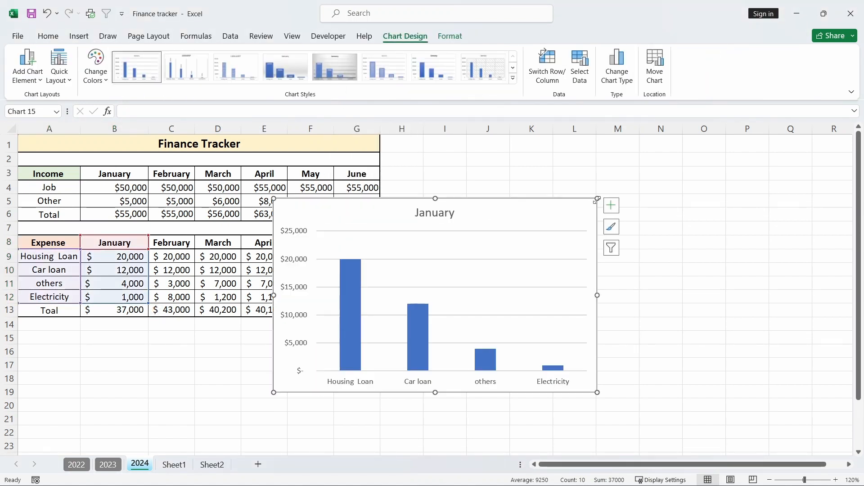
- Narrow the January column chart and place it below the expense table, under its first columns
left_click_drag(597, 199, 246, 292)
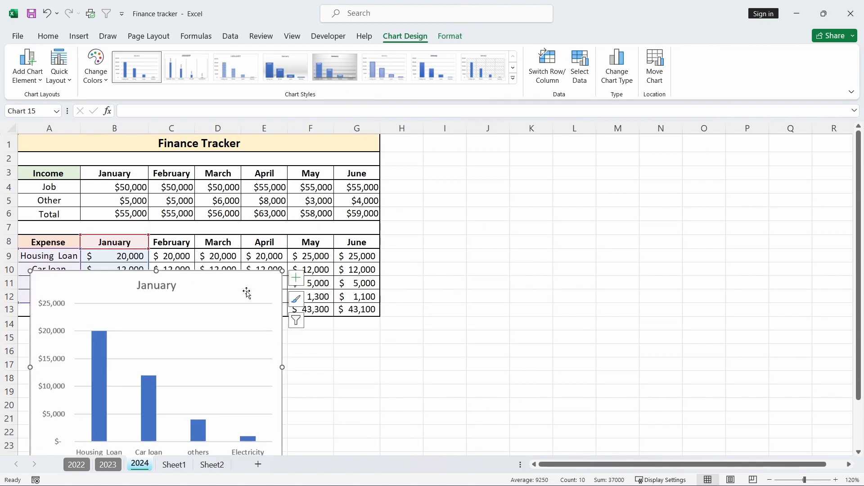
scroll(246, 292, "down", 2)
left_click_drag(243, 199, 244, 255)
- Insert a 2-D line chart of the four January expenses, narrow it and place it to the right of the column chart
left_click_drag(48, 155, 108, 212)
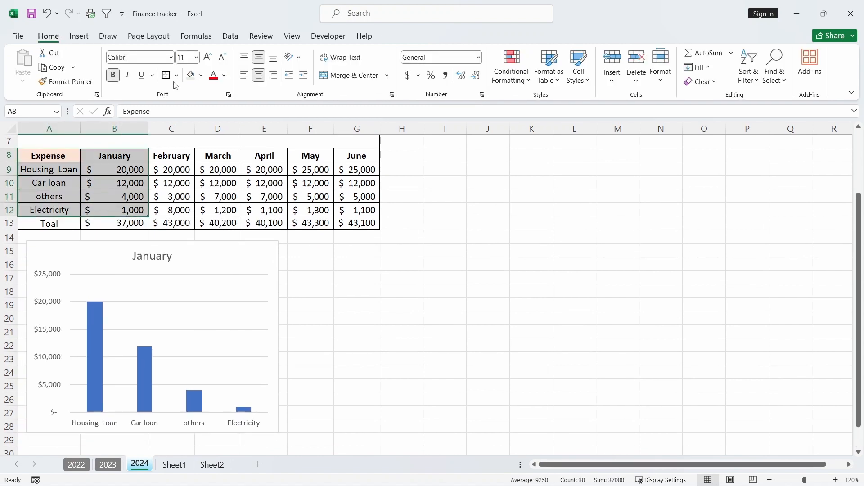
left_click(79, 36)
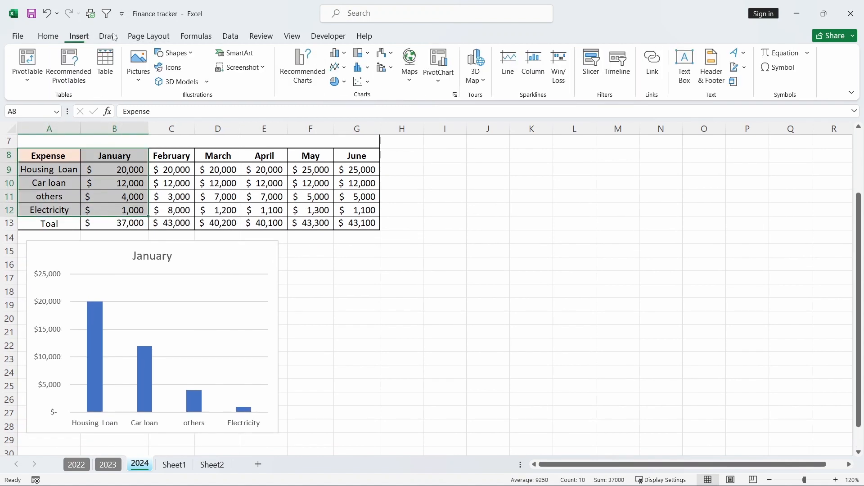
left_click(344, 68)
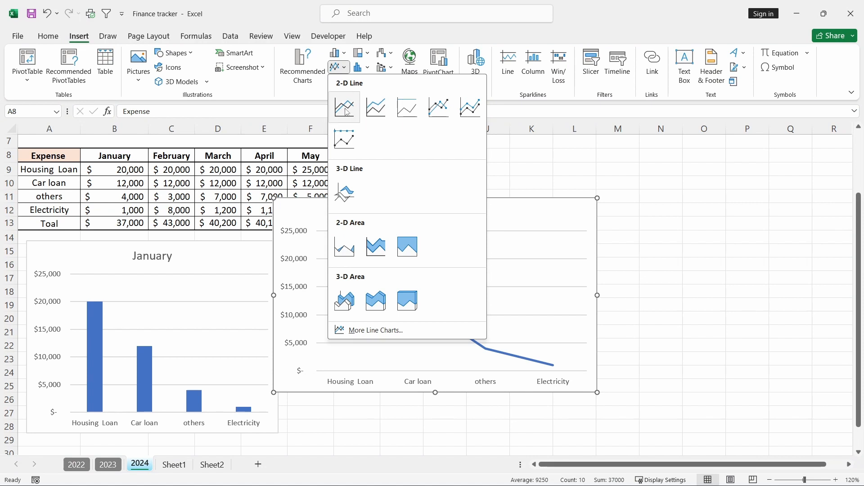
left_click(344, 108)
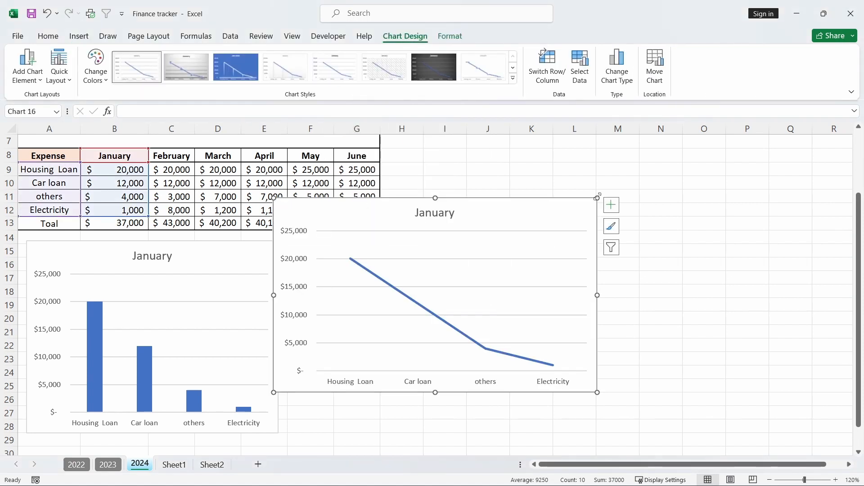
left_click_drag(597, 197, 502, 197)
left_click_drag(444, 214, 472, 255)
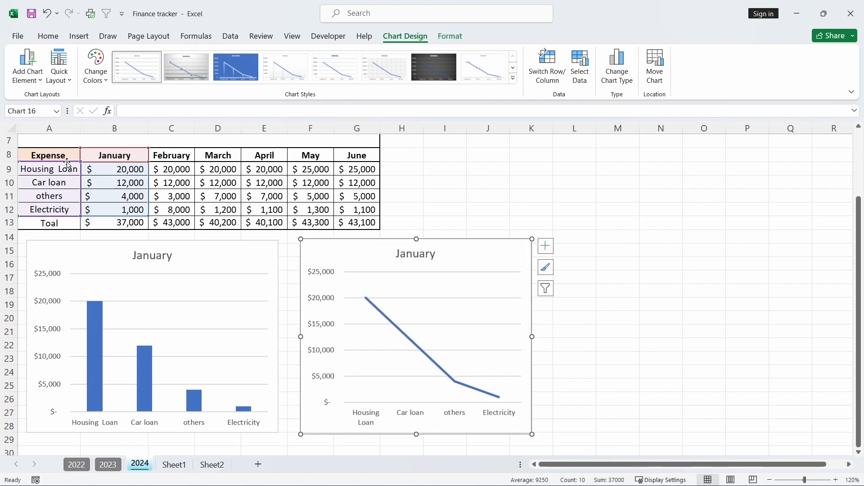
- Insert a 2-D pie chart of the four January expenses, narrow it and place it to the right of the line chart
left_click(53, 156)
left_click_drag(53, 156, 107, 212)
left_click(79, 36)
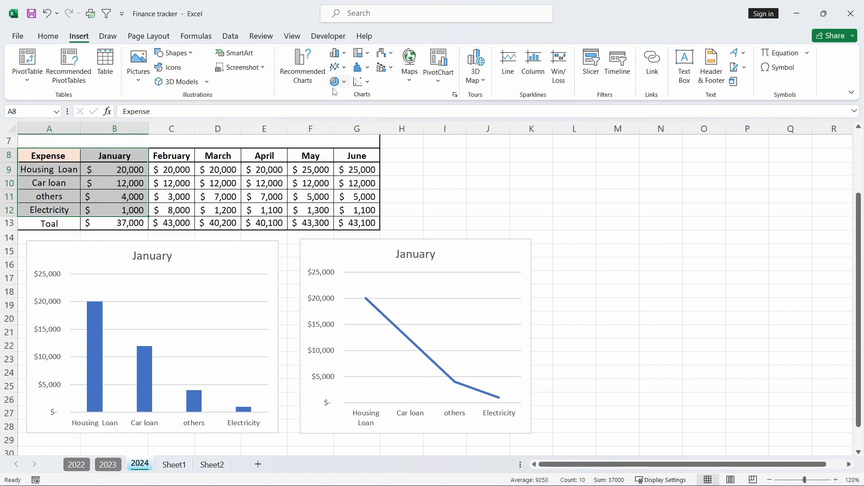
left_click(349, 82)
left_click(343, 121)
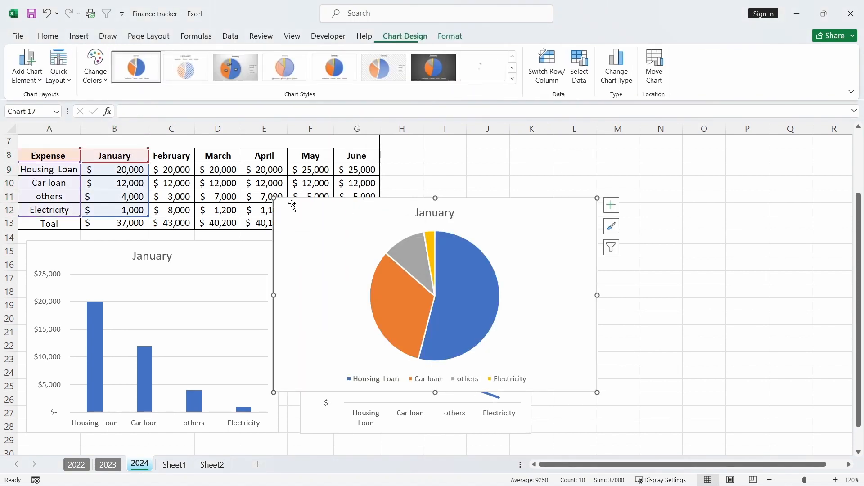
left_click_drag(273, 198, 416, 198)
left_click_drag(486, 224, 684, 257)
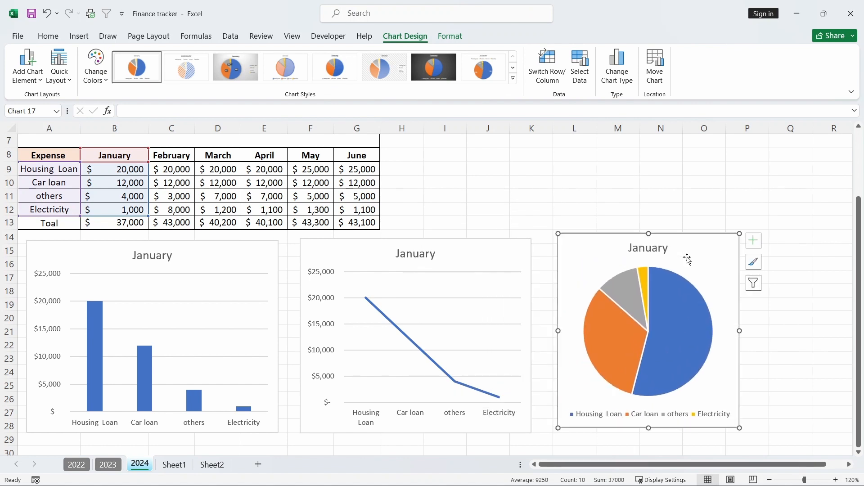
left_click(574, 209)
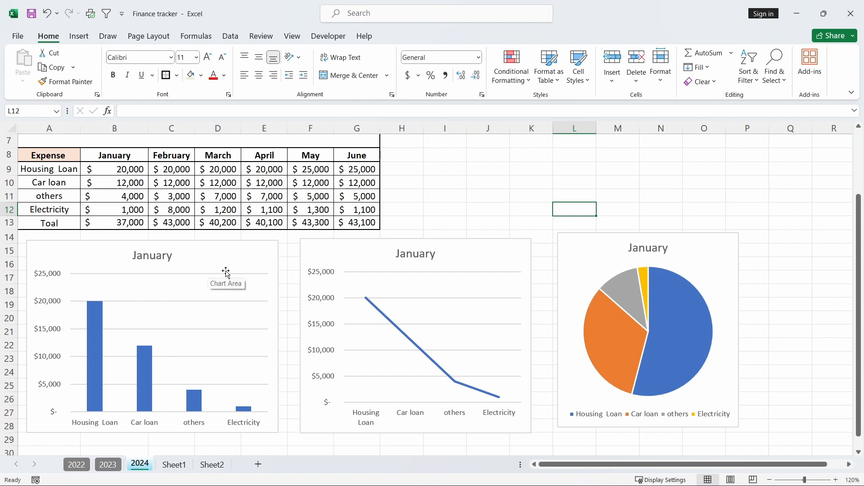
- Add data labels to the January column chart and the January line chart
left_click(257, 255)
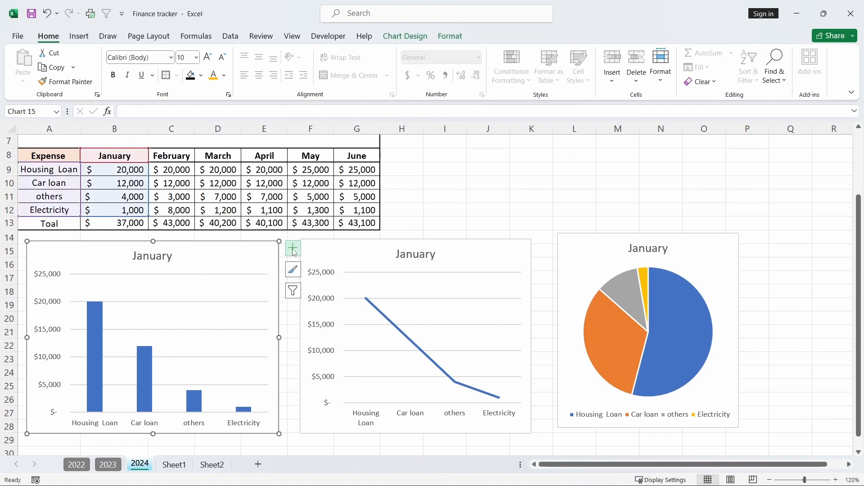
left_click(292, 248)
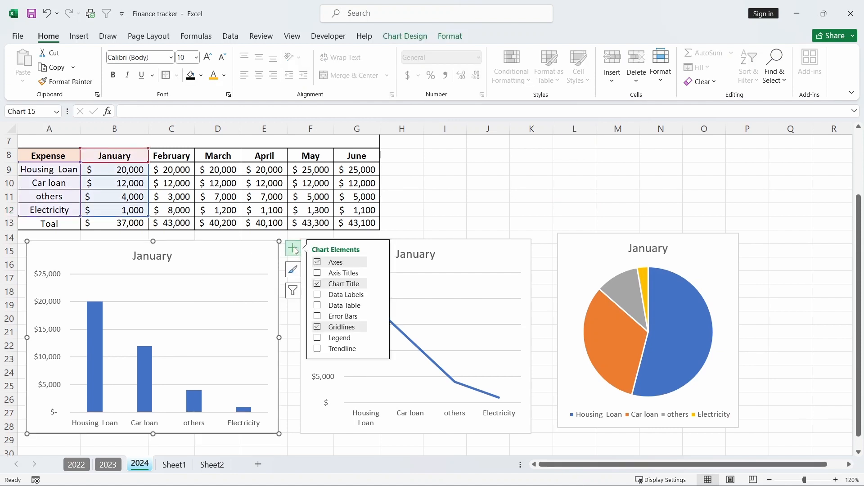
left_click(317, 294)
left_click(449, 265)
left_click(545, 246)
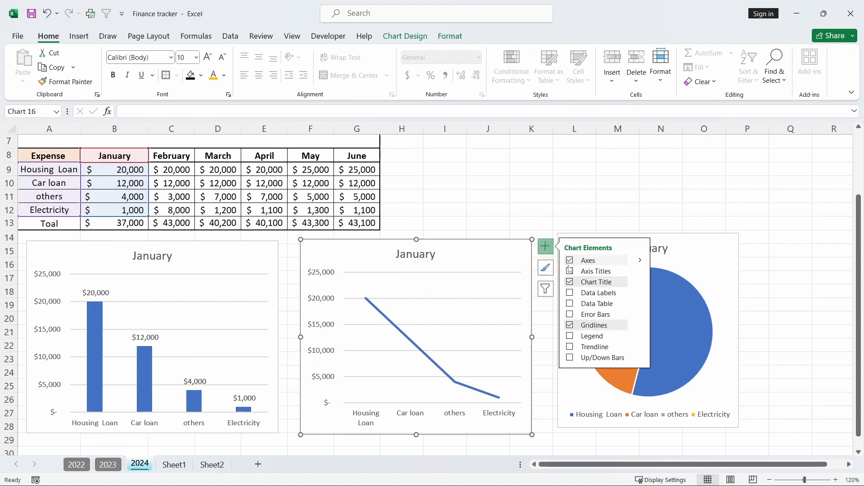
left_click(570, 292)
- Add data labels to the January pie chart
left_click(668, 266)
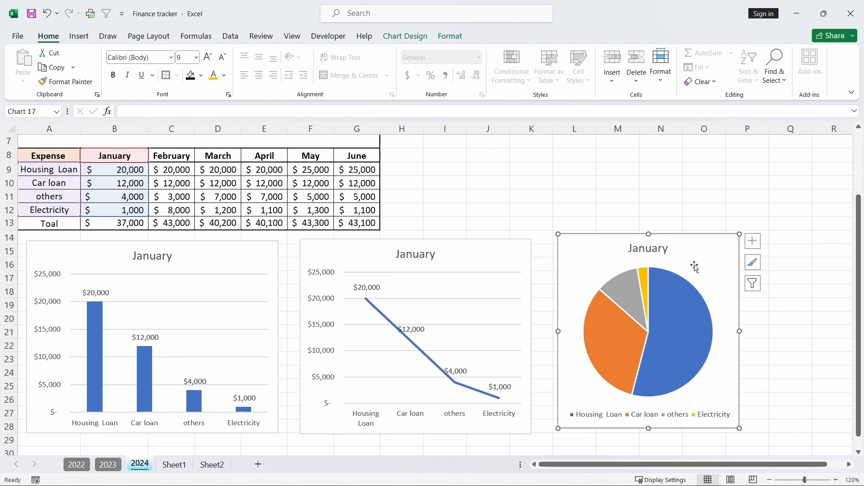
left_click(753, 241)
left_click(777, 266)
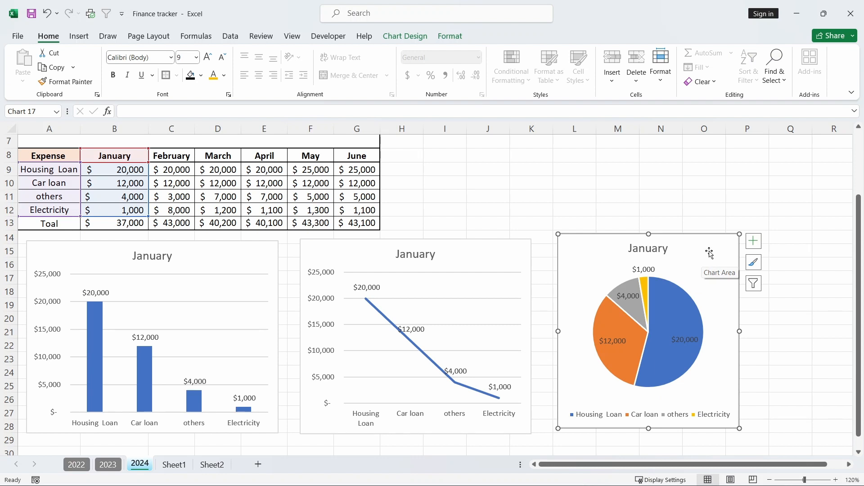
- Apply quick layout 2 to the January pie chart to show percentage labels and a legend above the pie
left_click(405, 36)
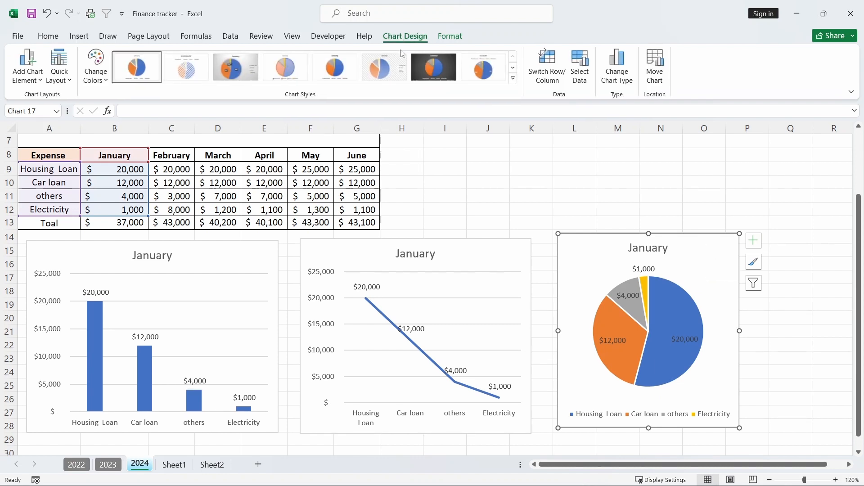
left_click(68, 79)
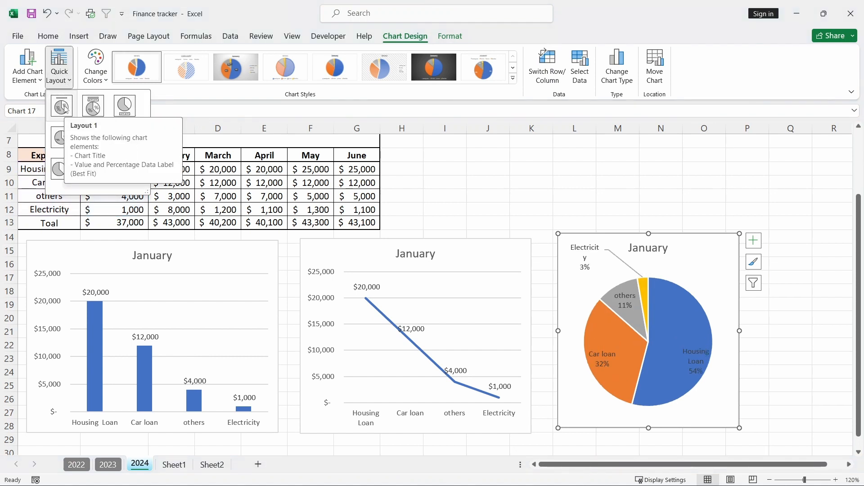
left_click(94, 106)
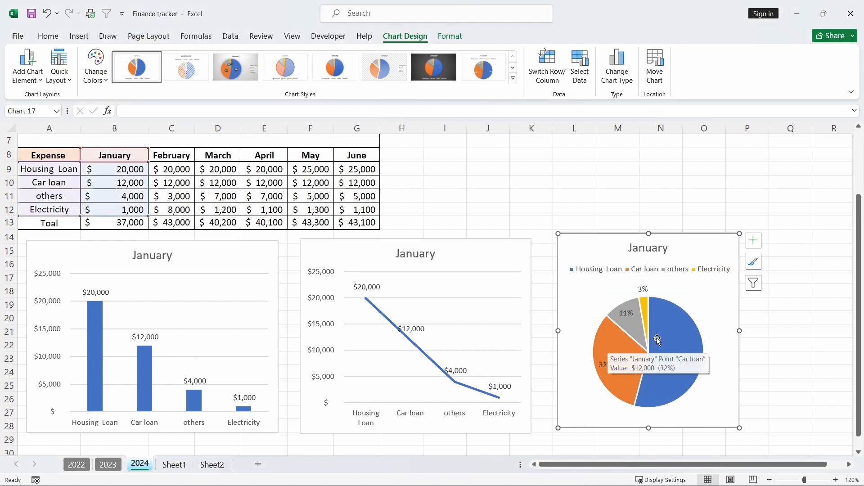
left_click(776, 328)
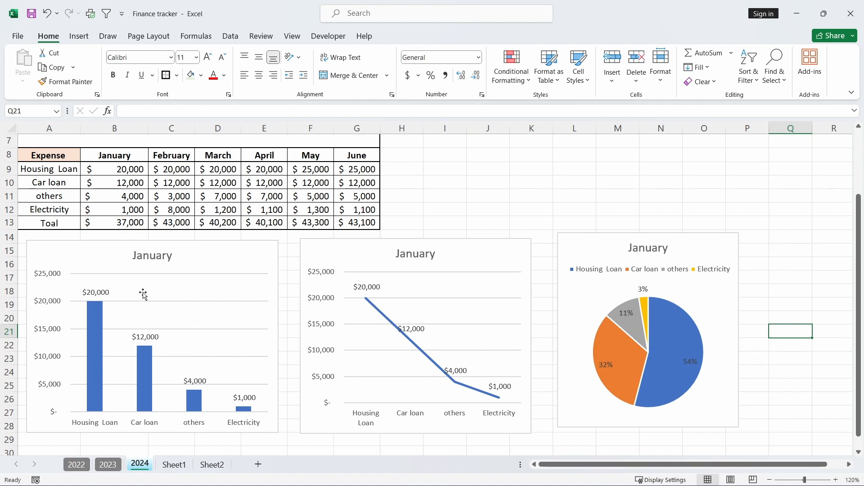
mouse_move(100, 330)
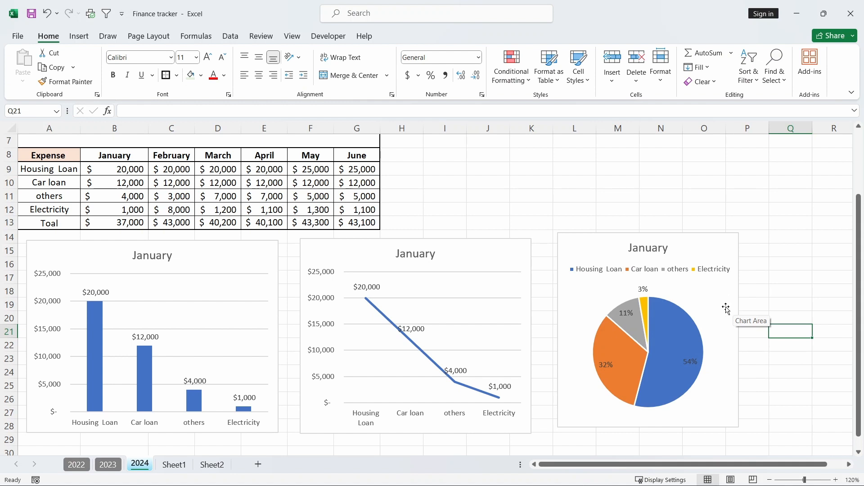
mouse_move(720, 324)
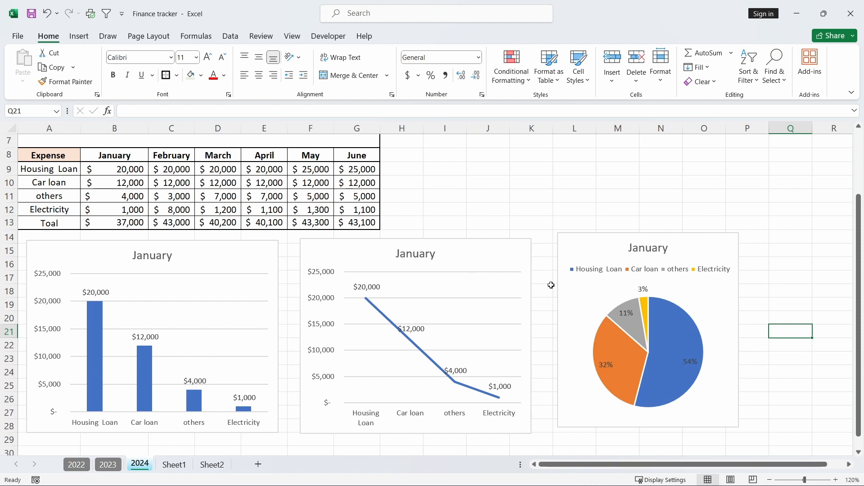
mouse_move(682, 343)
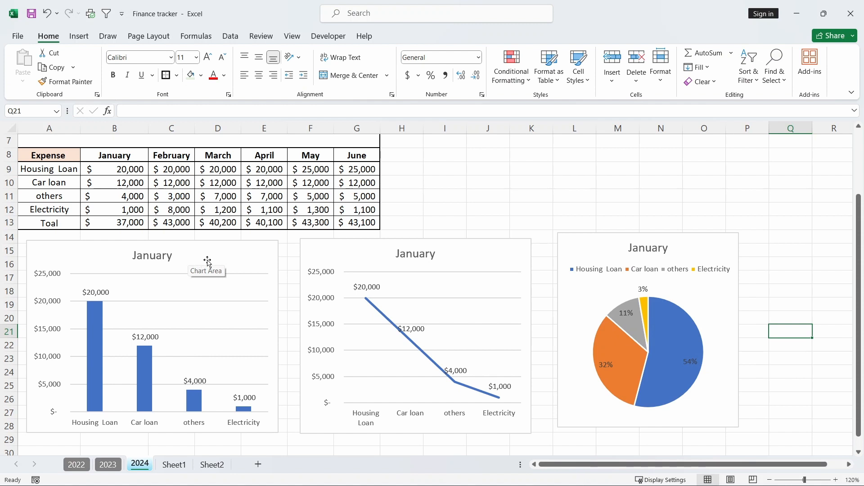
- Extend the column chart's data range from January through June and show its legend
left_click(226, 254)
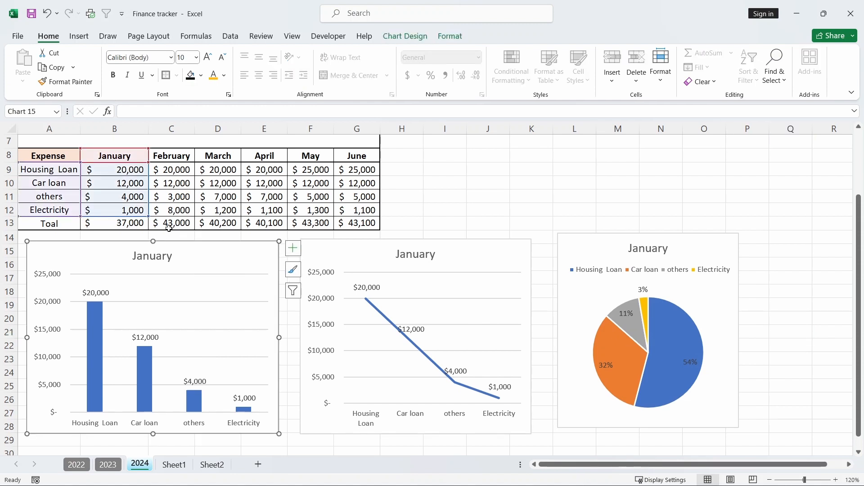
left_click_drag(145, 214, 365, 213)
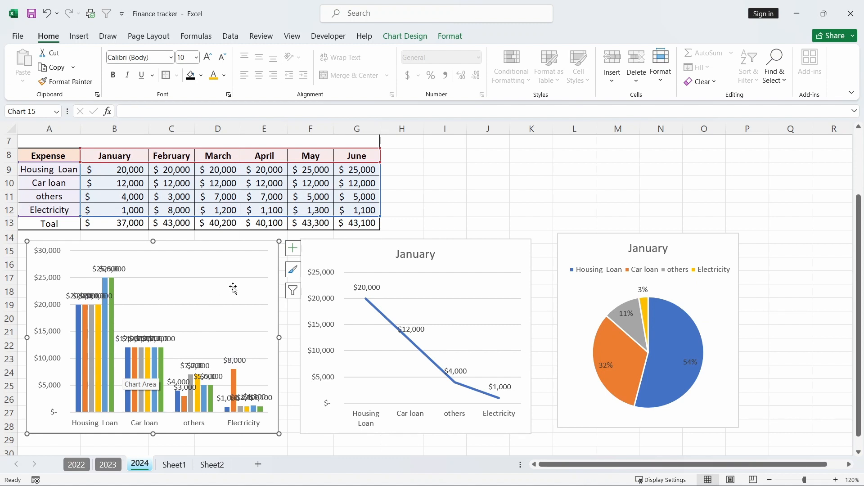
left_click(292, 248)
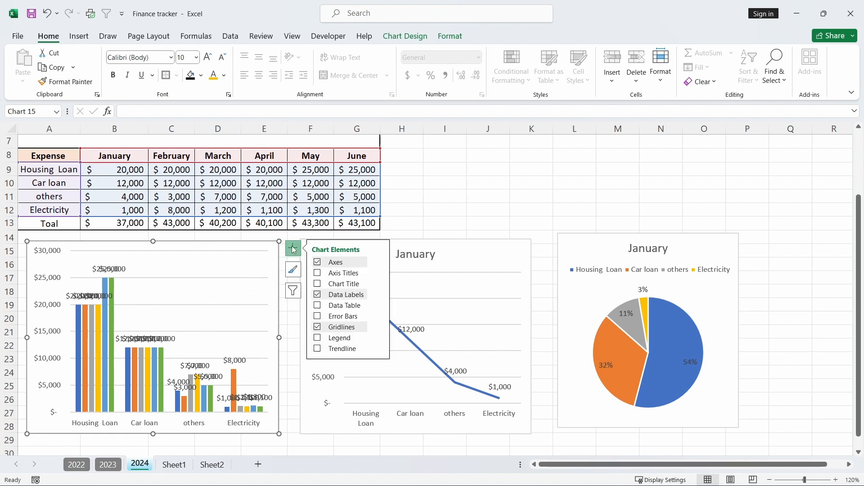
left_click(317, 338)
- Extend the data ranges of the line chart and the pie chart from January through June
left_click(452, 251)
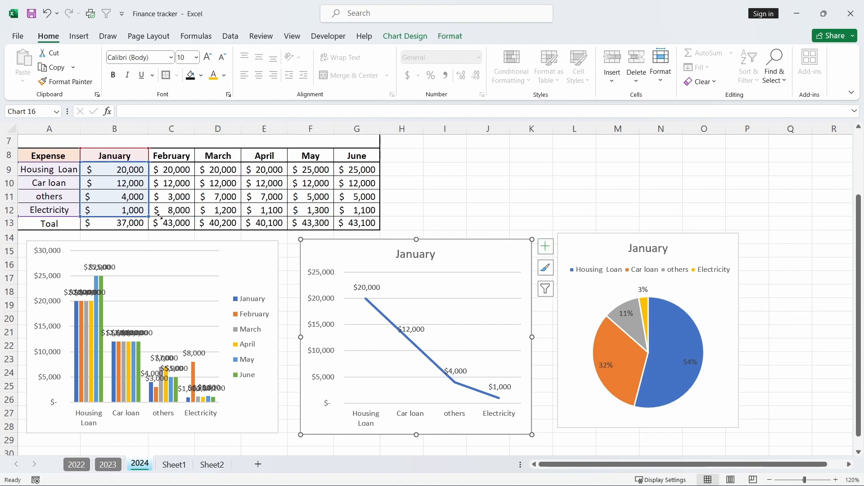
left_click_drag(159, 217, 383, 215)
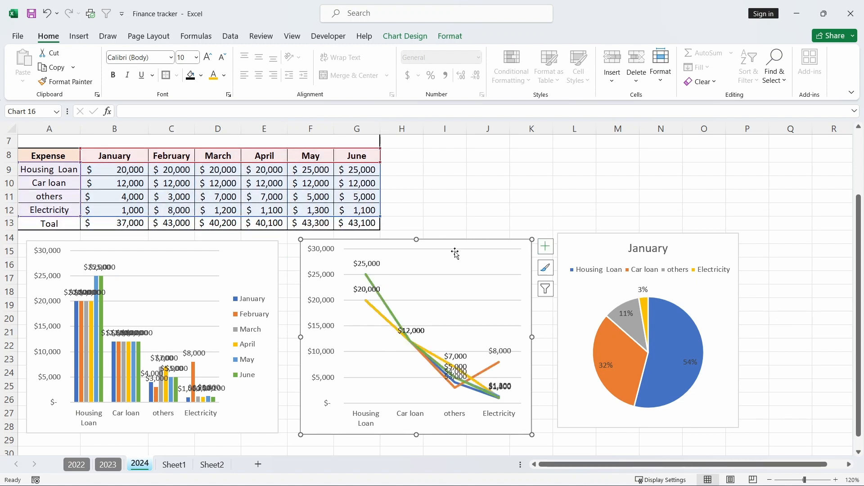
left_click(599, 250)
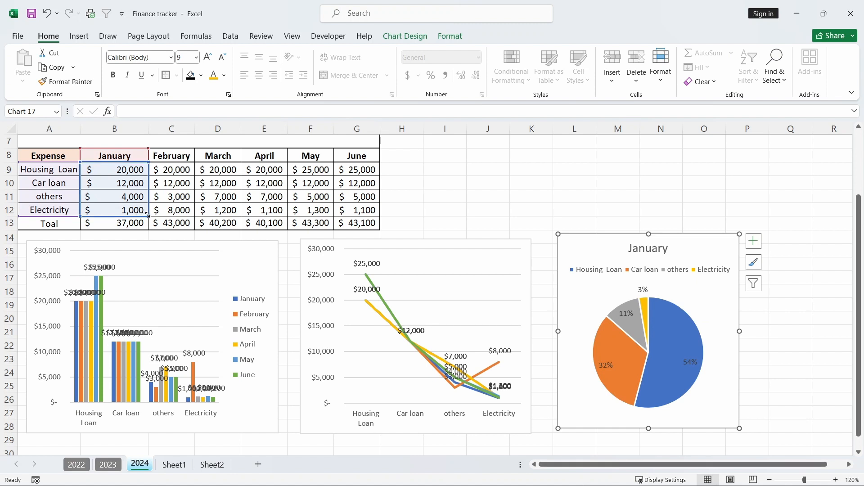
left_click_drag(145, 215, 397, 220)
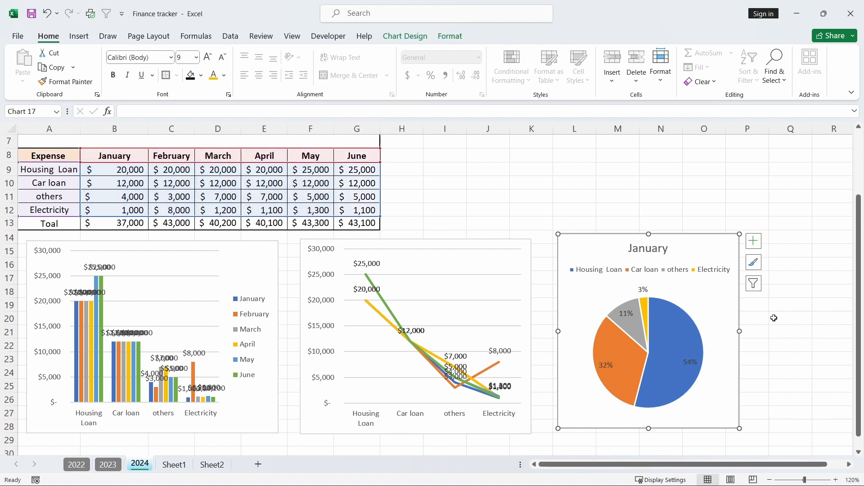
mouse_move(681, 371)
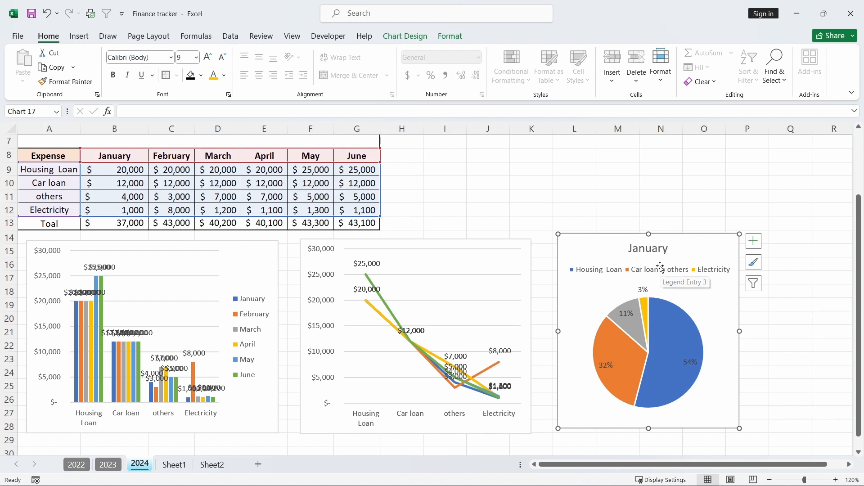
left_click(419, 192)
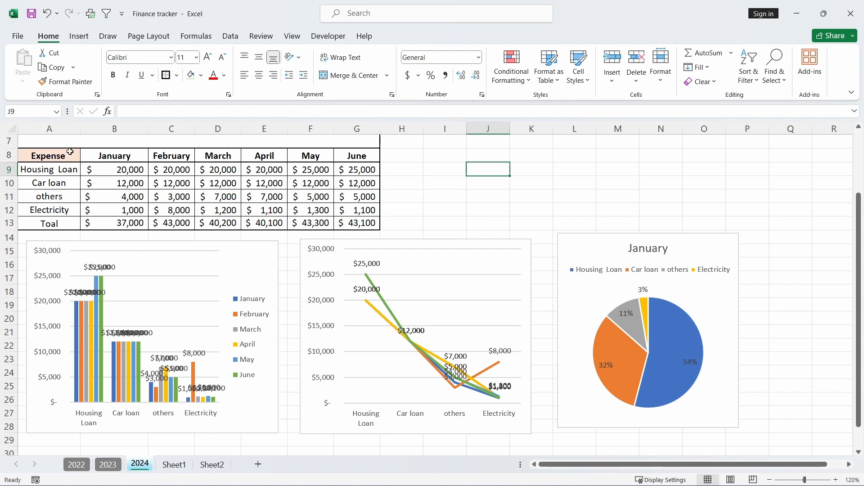
- Insert a 2-D pie chart of the four June expenses
left_click_drag(70, 154, 69, 203)
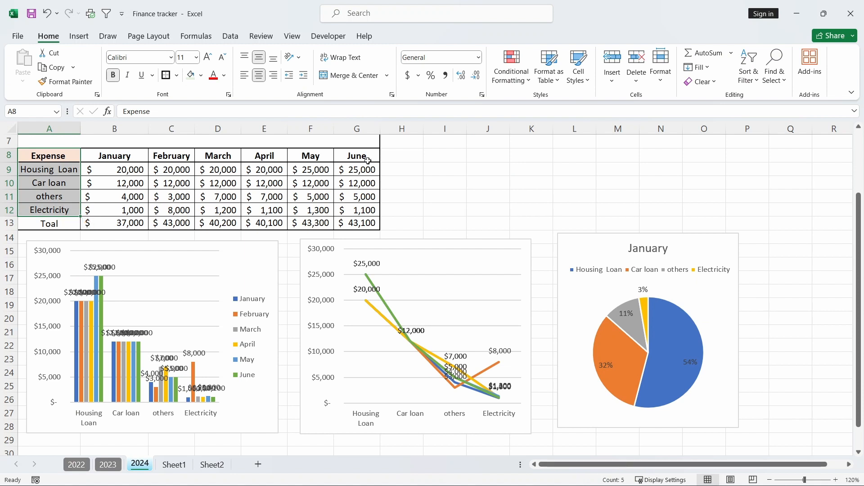
left_click_drag(369, 156, 371, 209)
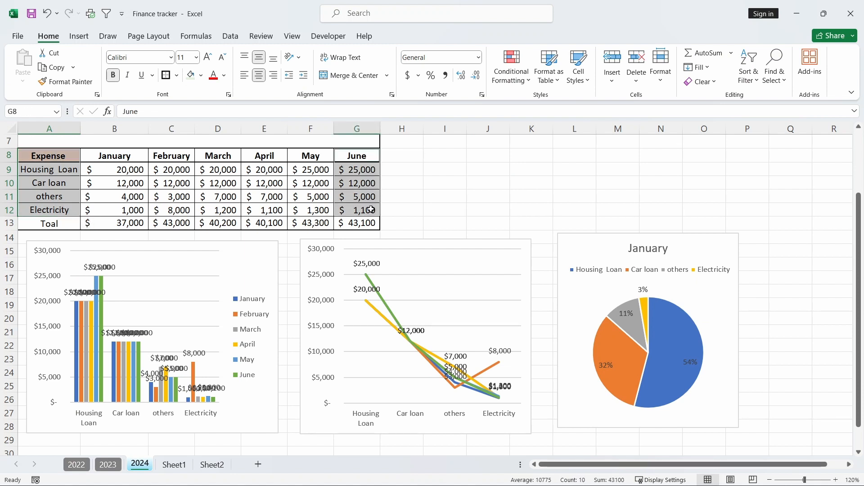
left_click(79, 36)
left_click(337, 82)
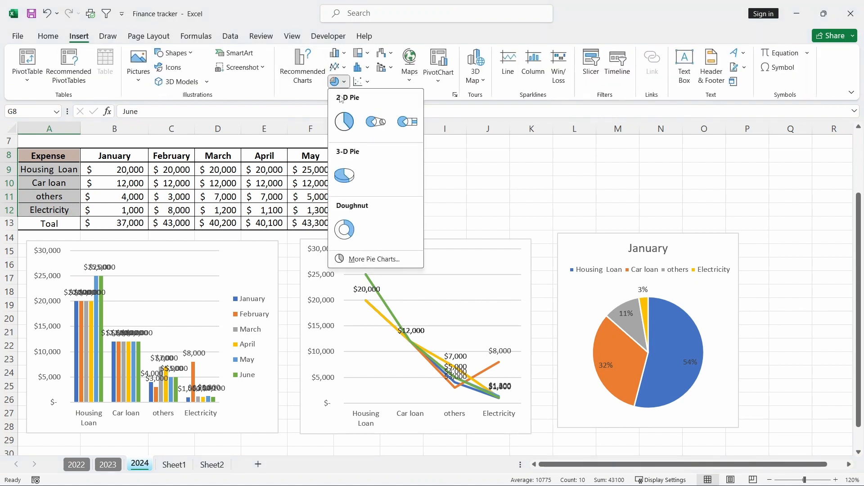
left_click(344, 121)
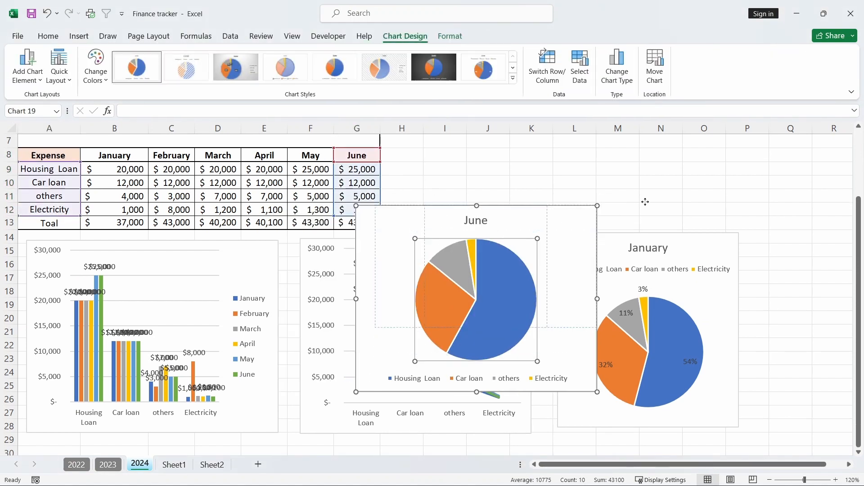
left_click_drag(646, 201, 560, 222)
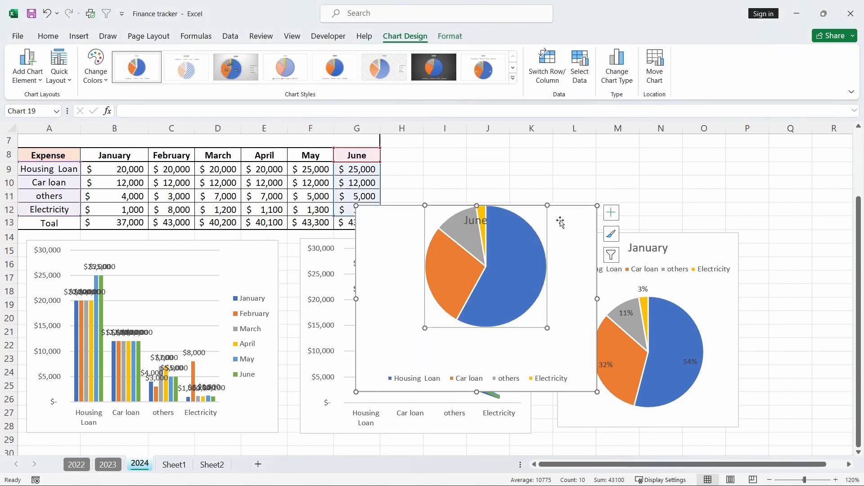
key("ctrl+z")
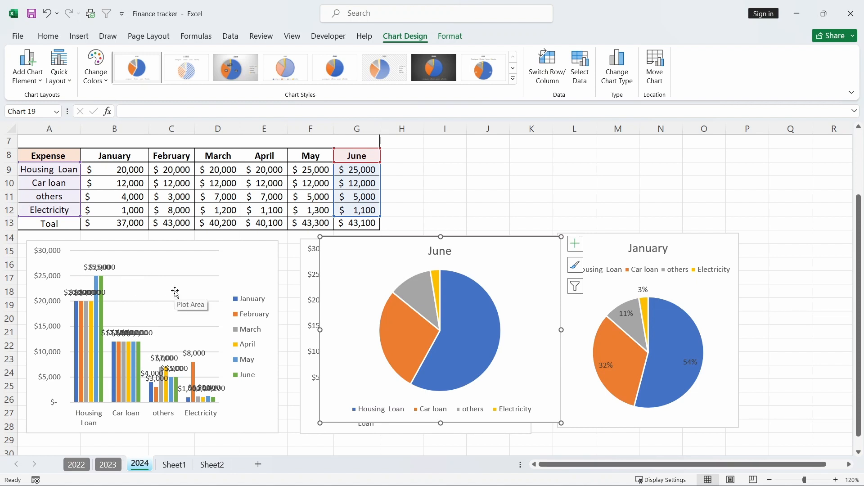
- Delete the June pie chart and the January pie chart
left_click(594, 249)
left_click(572, 224)
left_click(516, 255)
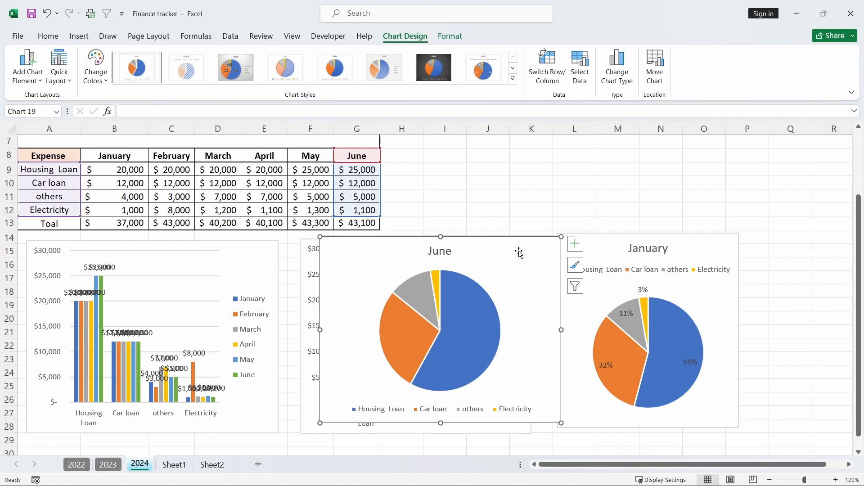
key("Delete")
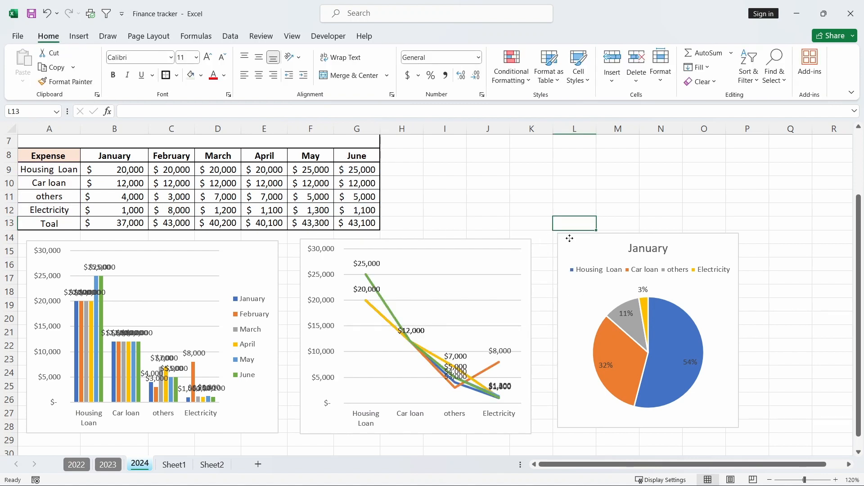
left_click(568, 234)
key("Delete")
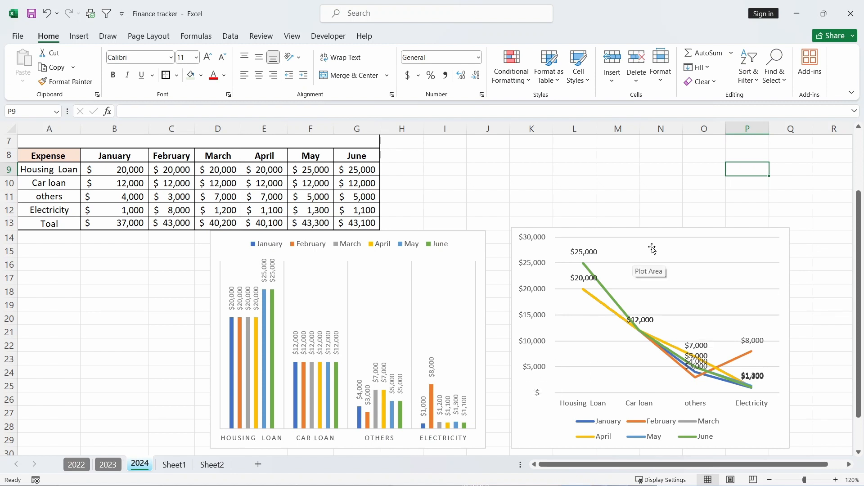
- Switch rows and columns in the line chart so the months run along the horizontal axis and each expense is a line
left_click(640, 254)
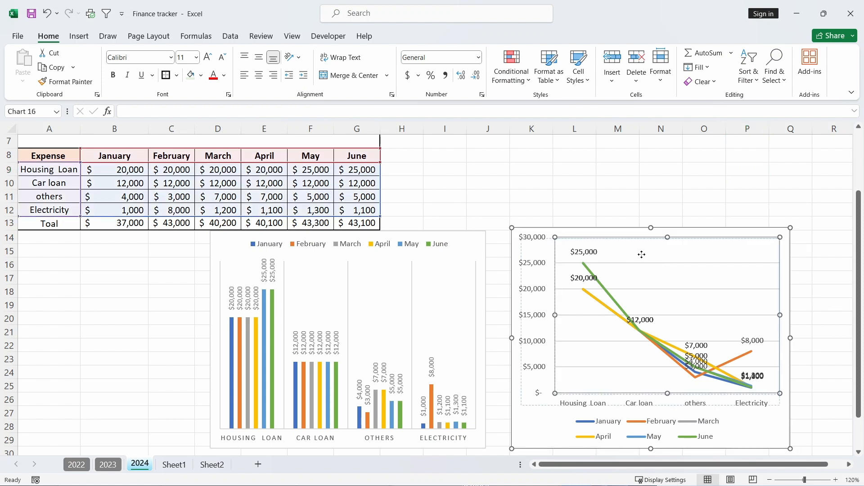
left_click(420, 41)
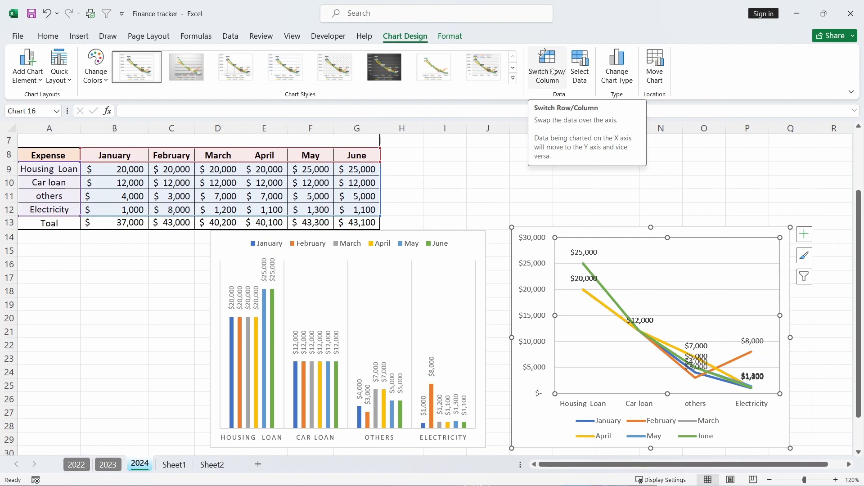
left_click(553, 72)
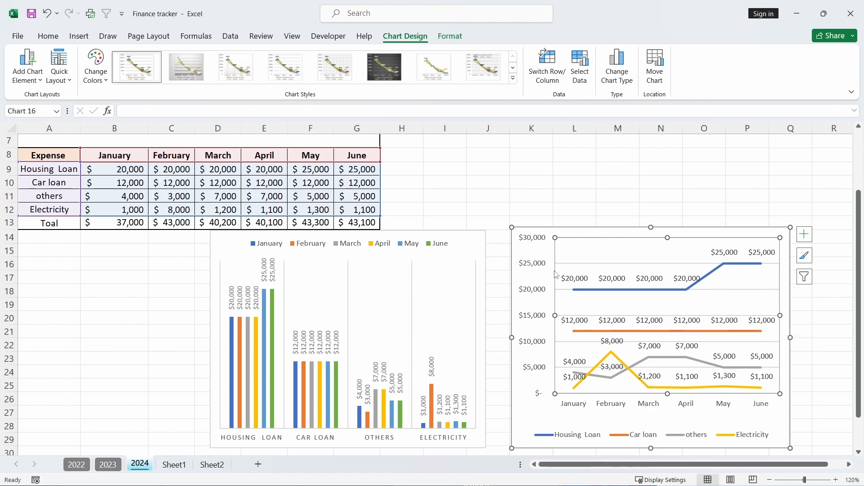
- Switch rows and columns in the column chart so the expenses are grouped by month
left_click(463, 245)
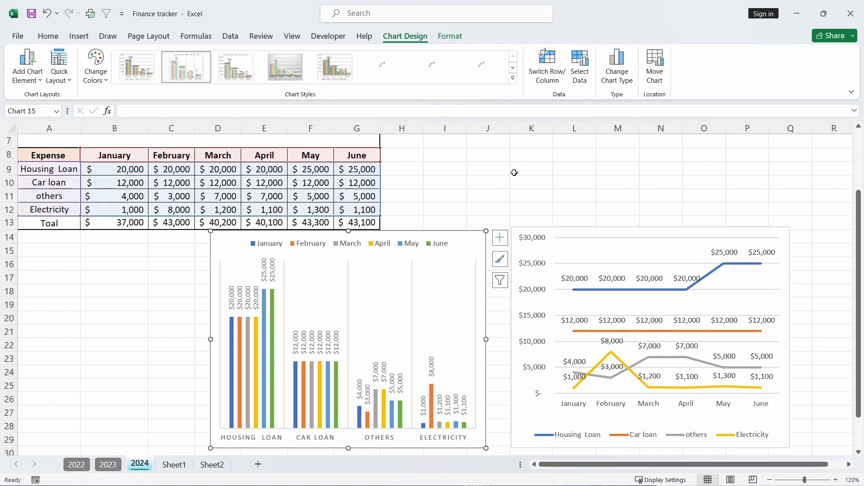
left_click(549, 69)
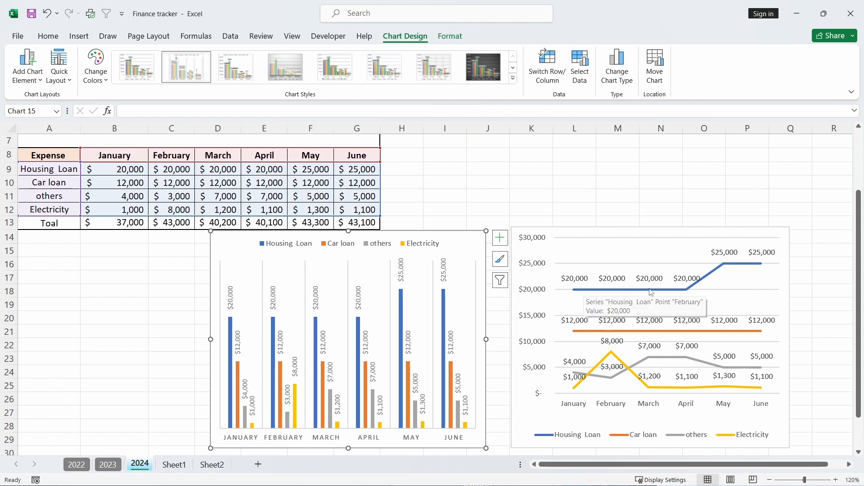
mouse_move(653, 292)
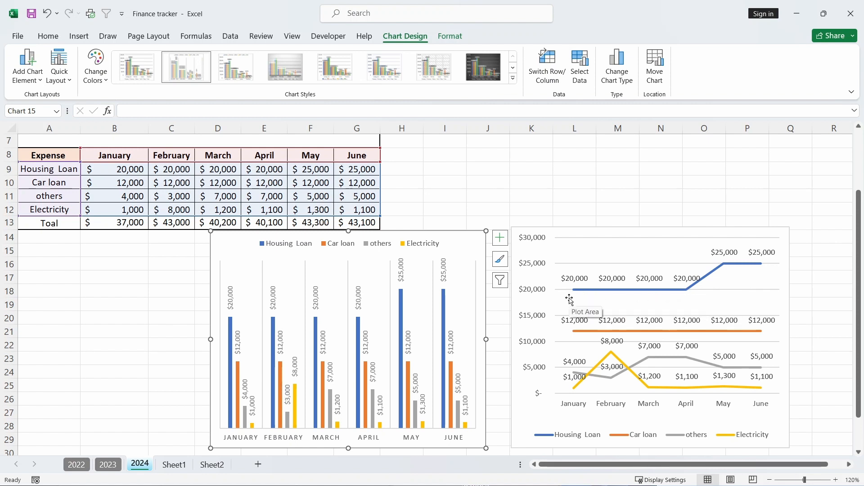